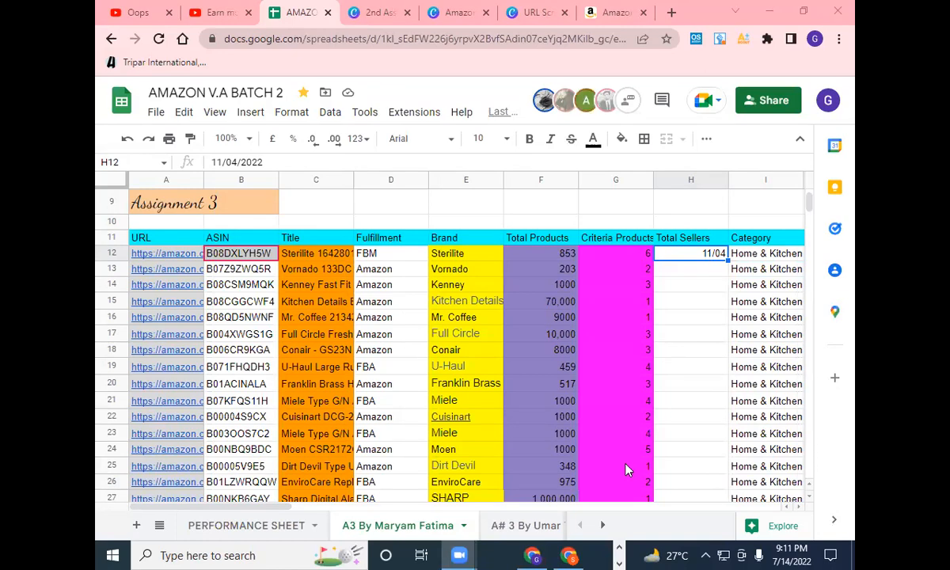
Step: Switch to the Amazon product page's browser window, close the Count Stock pop-up and examine the Helium 10 Xray results for the Sterilite product
mouse_move(432, 413)
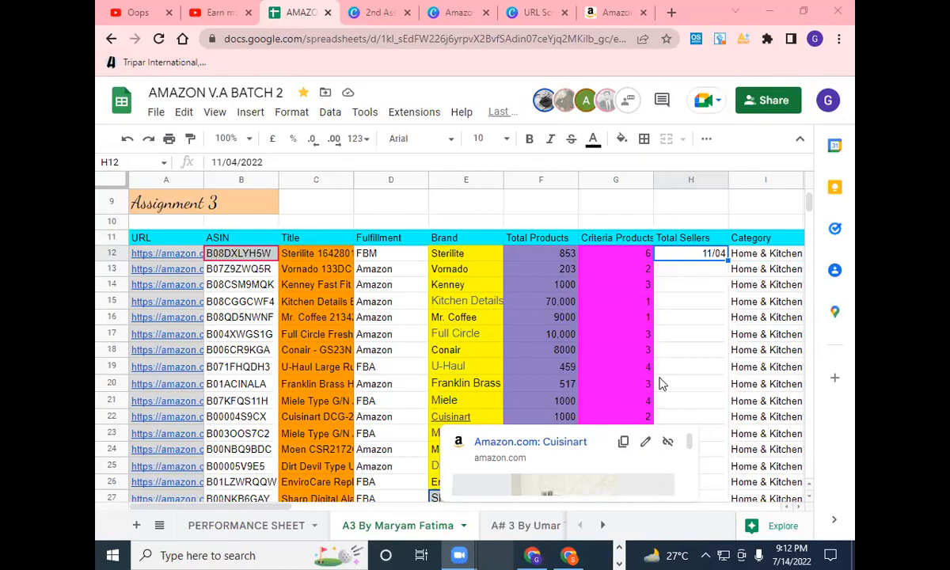
scroll(662, 384, down, 1)
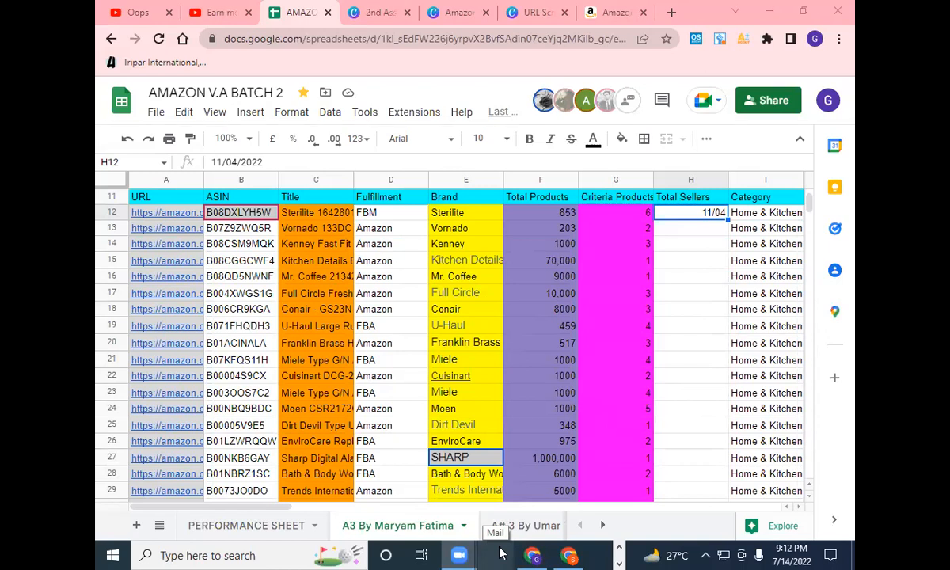
click(570, 554)
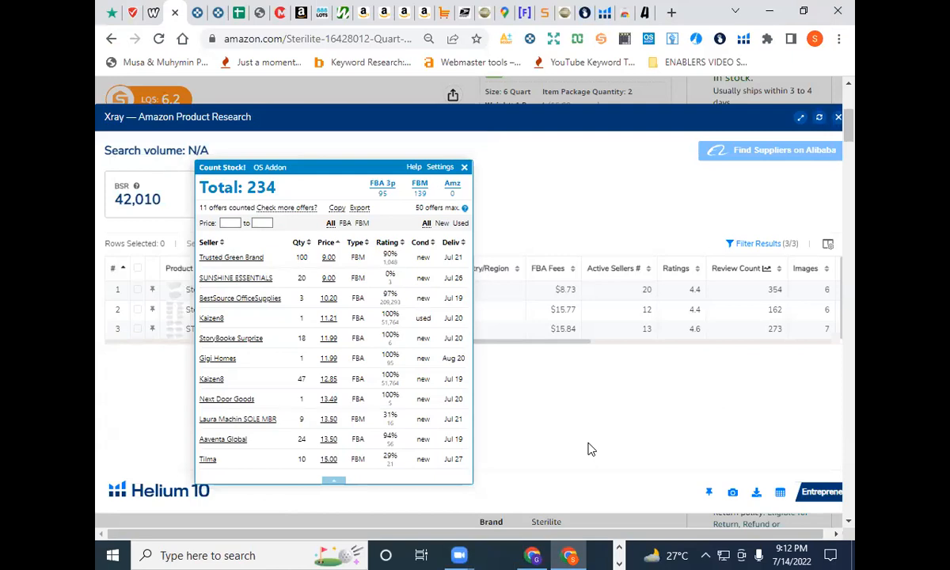
click(465, 169)
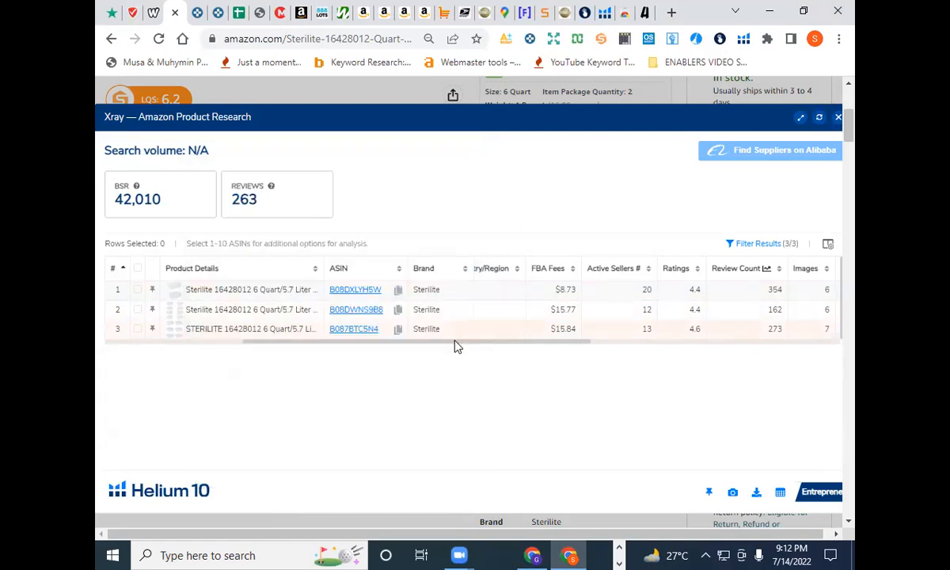
drag(455, 346, 271, 344)
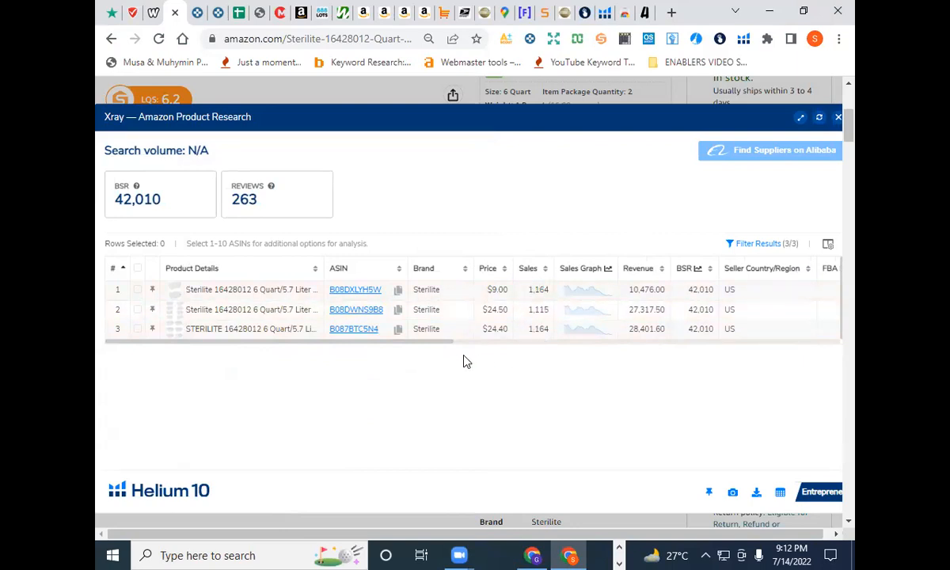
drag(439, 346, 219, 328)
Step: Reopen the Count Stock pop-up and examine the counted offers and the sellers' fulfillment types, collapsing and expanding the list
click(648, 38)
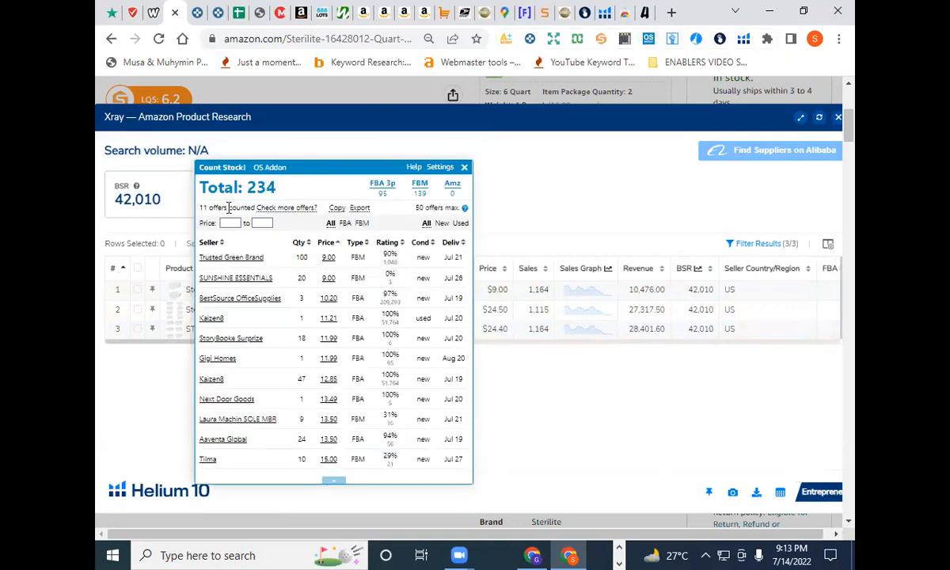
double_click(204, 207)
click(333, 481)
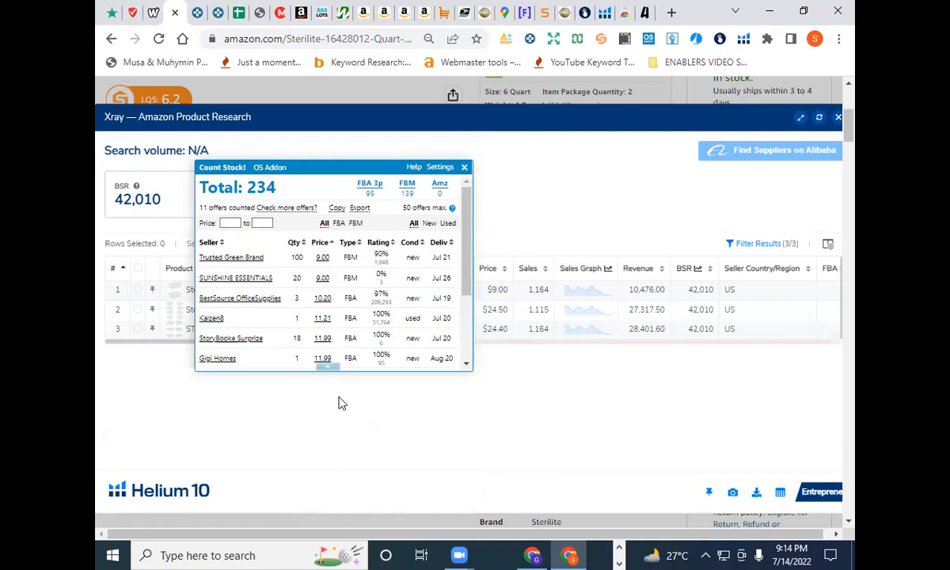
click(326, 366)
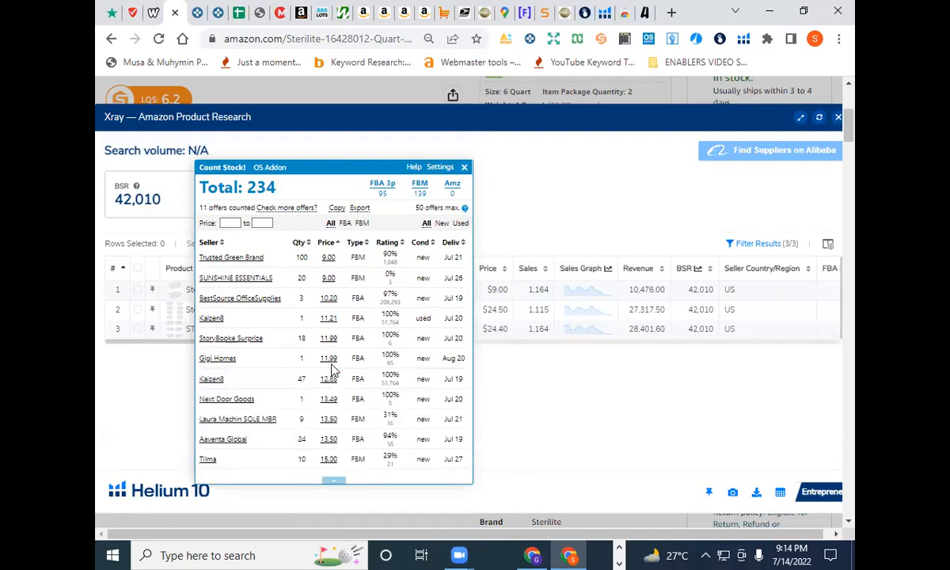
click(333, 482)
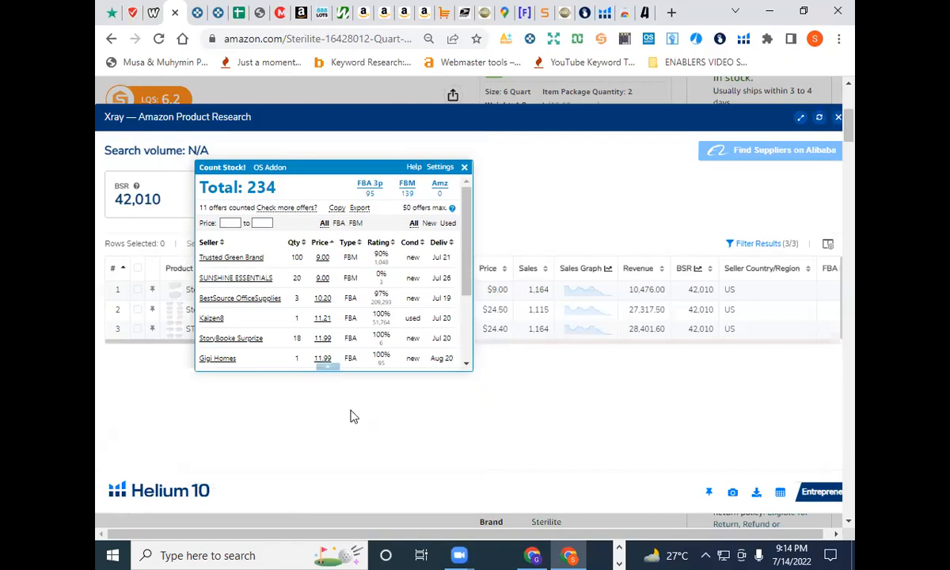
click(331, 369)
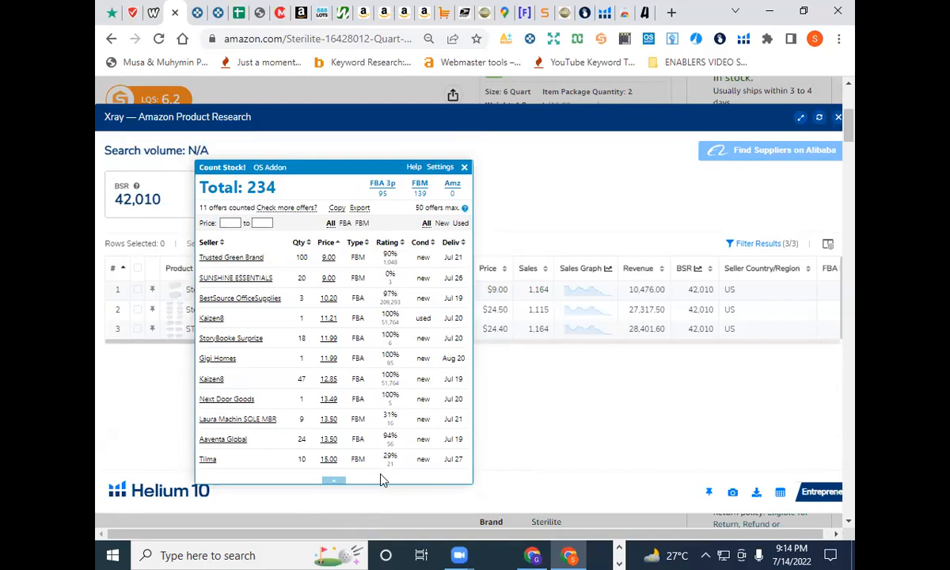
mouse_move(334, 482)
mouse_down()
mouse_move(340, 406)
mouse_move(331, 374)
mouse_move(333, 481)
mouse_up()
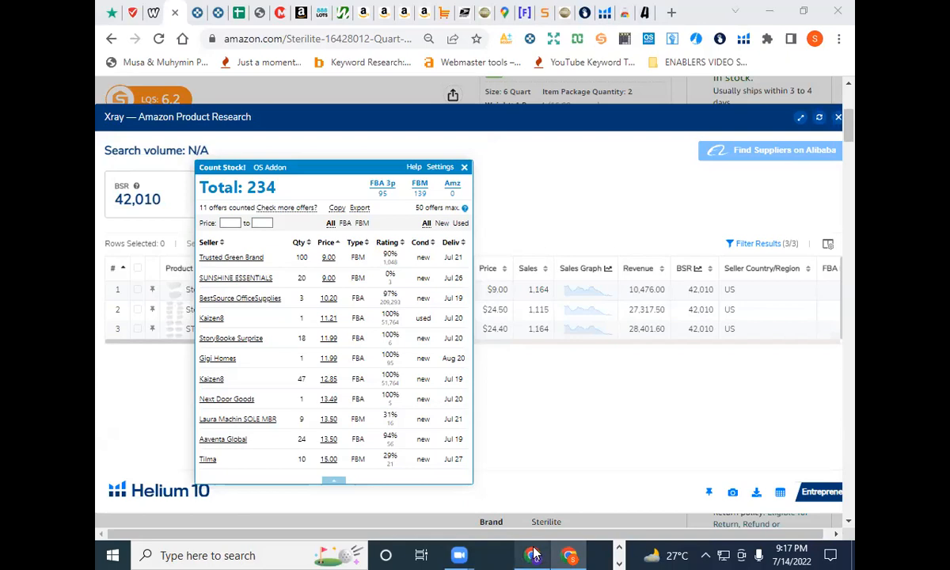
Step: Switch back to the AMAZON V.A BATCH 2 sheet and set Total Sellers in the Sterilite row to 11/07
mouse_move(536, 554)
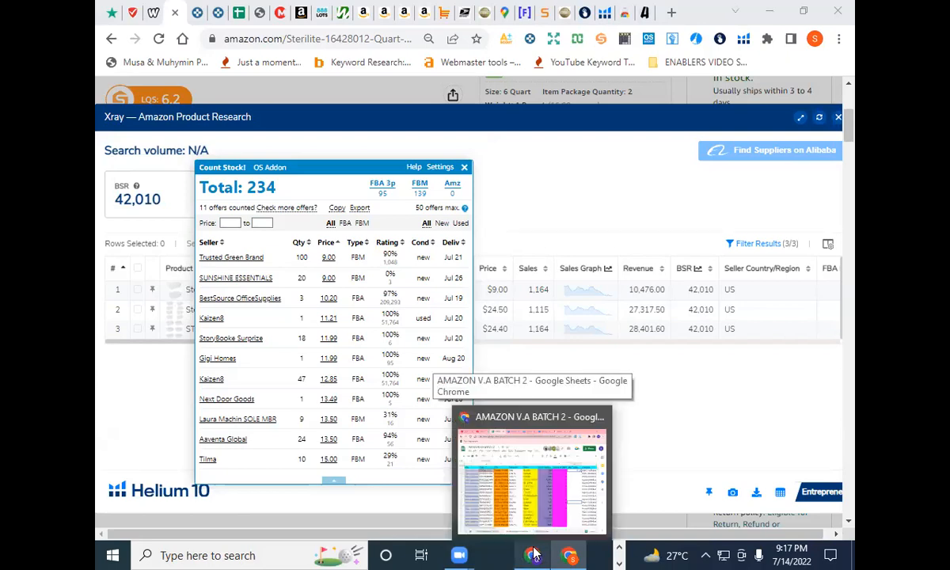
click(484, 515)
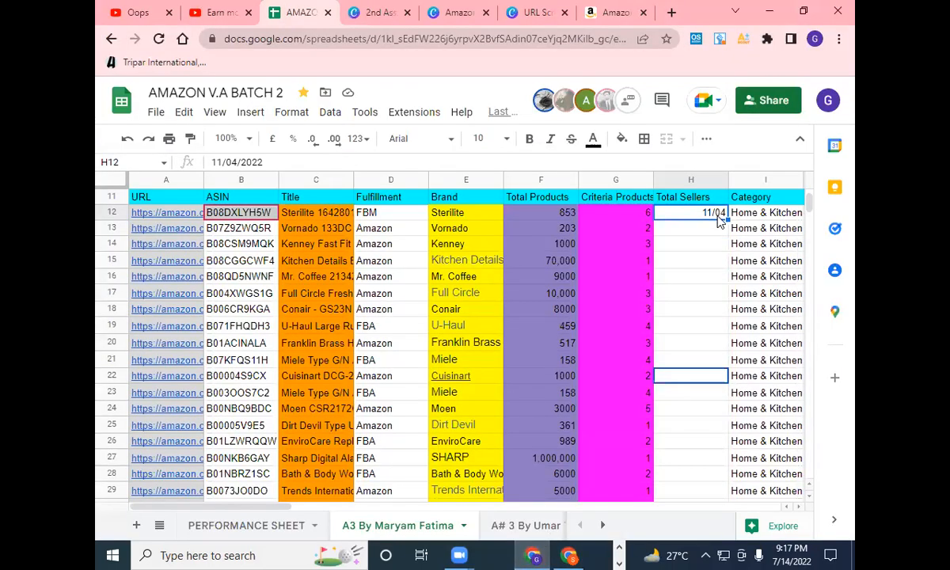
double_click(719, 217)
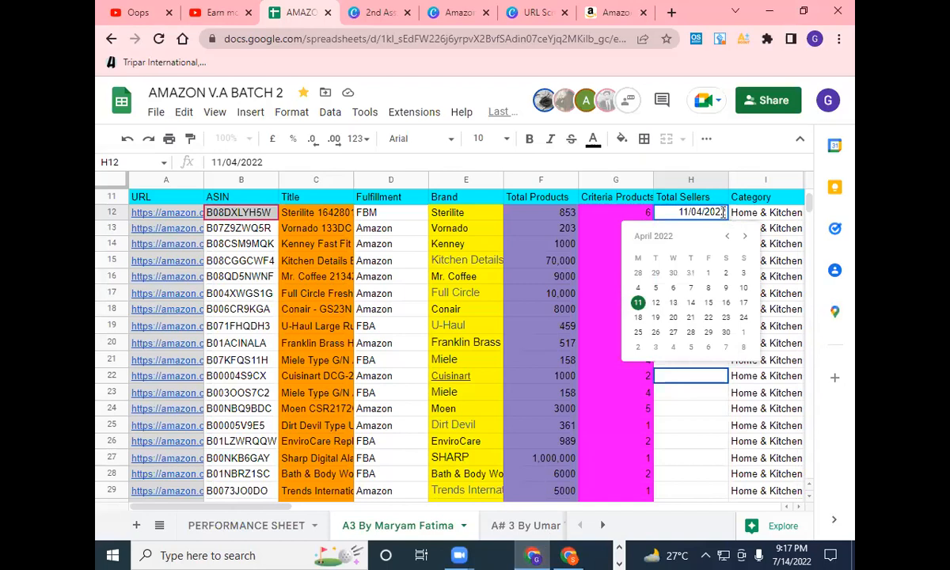
key(BackSpace)
key(BackSpace)
key(BackSpace)
key(BackSpace)
key(BackSpace)
key(BackSpace)
key(BackSpace)
text(7)
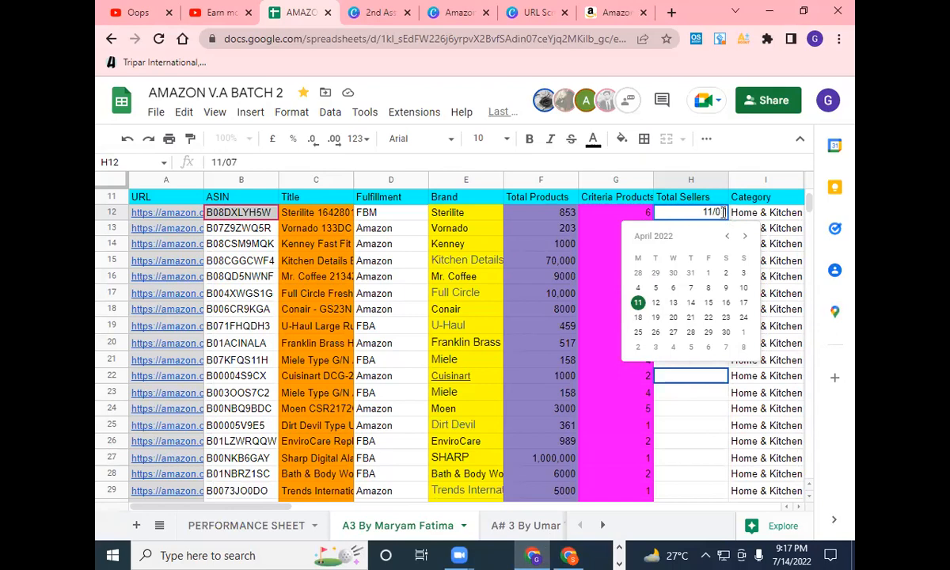
click(691, 385)
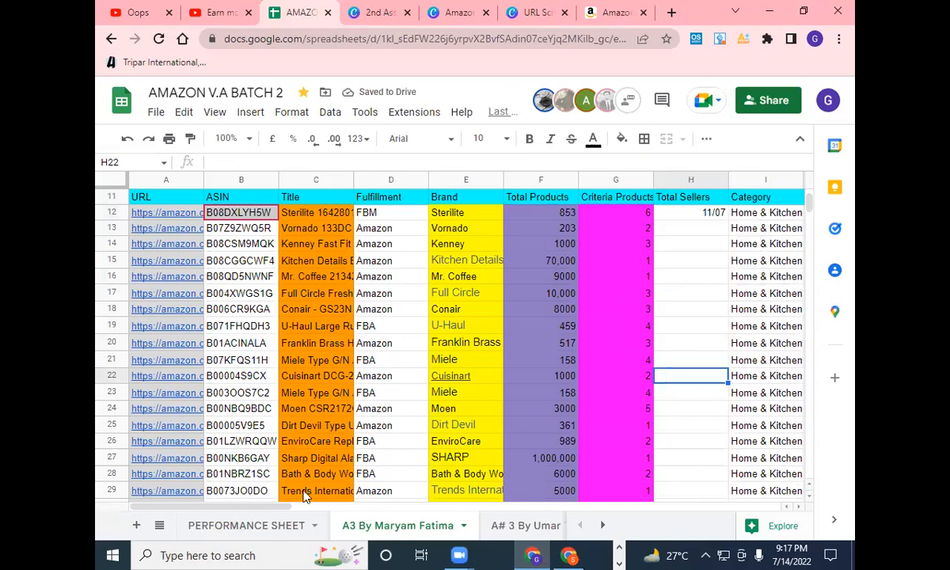
Step: Insert a column directly before Category and give it the header Total Sales
scroll(277, 511, right, 3)
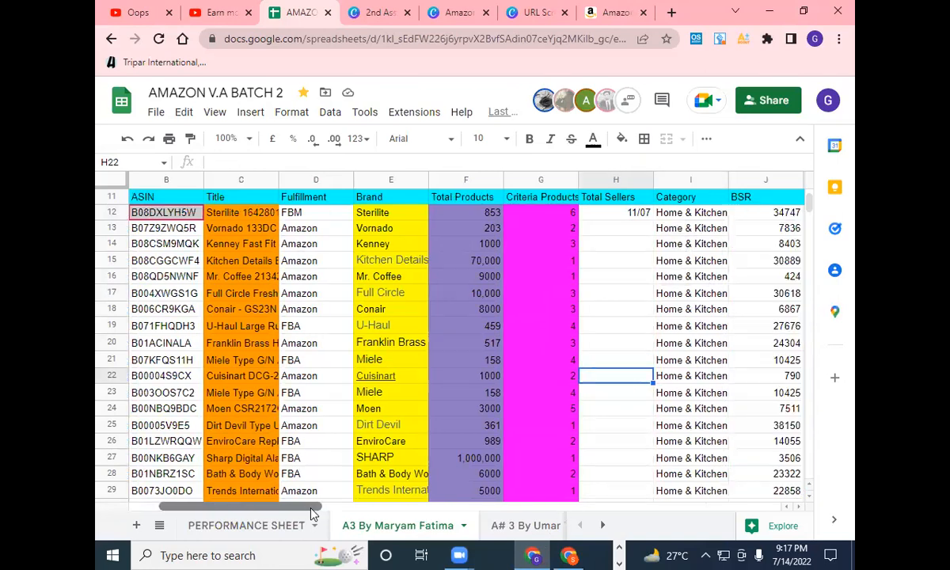
click(540, 212)
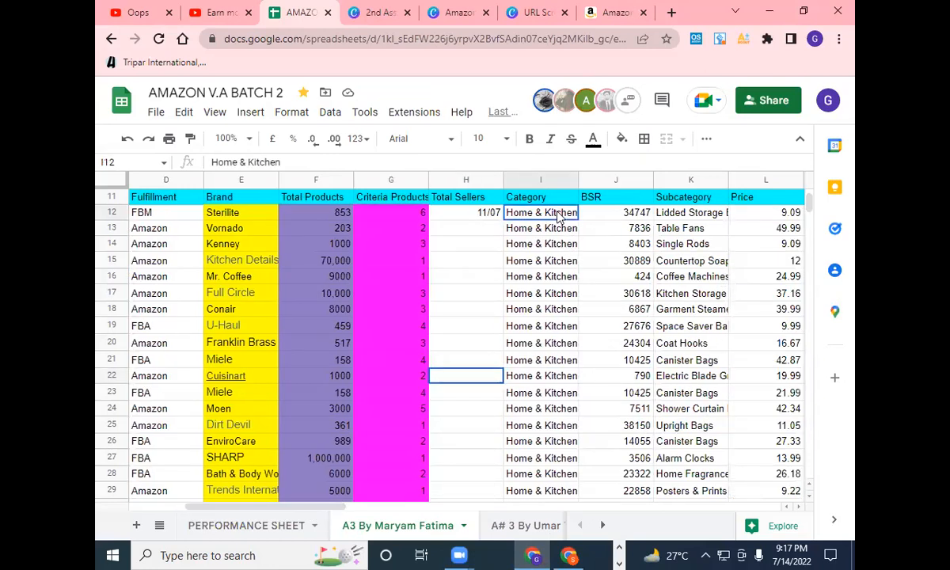
right_click(560, 216)
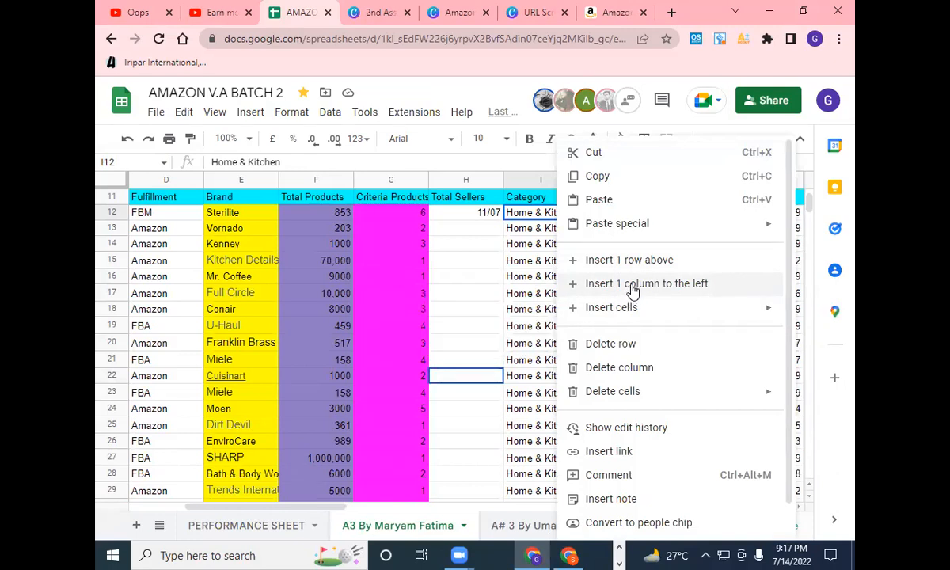
click(632, 285)
click(537, 198)
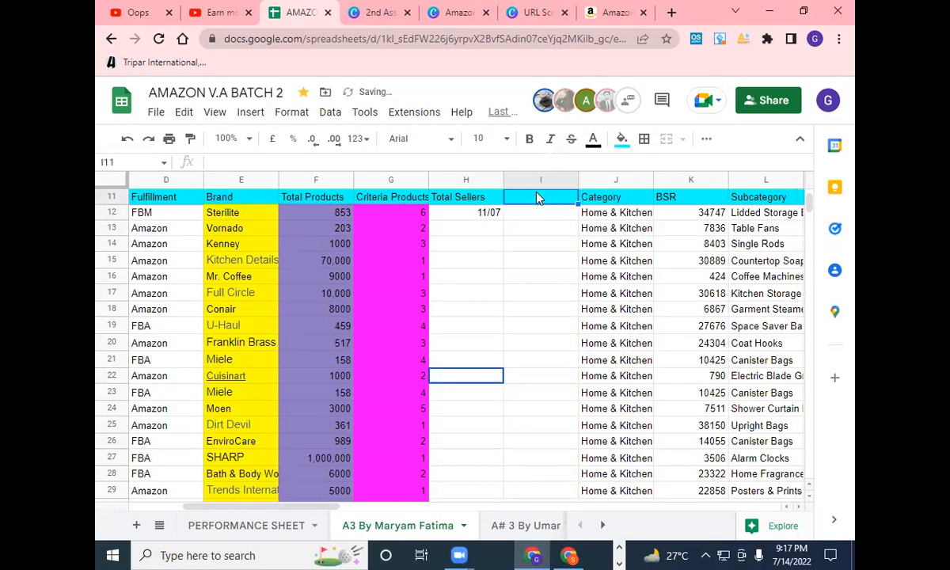
text(Tota)
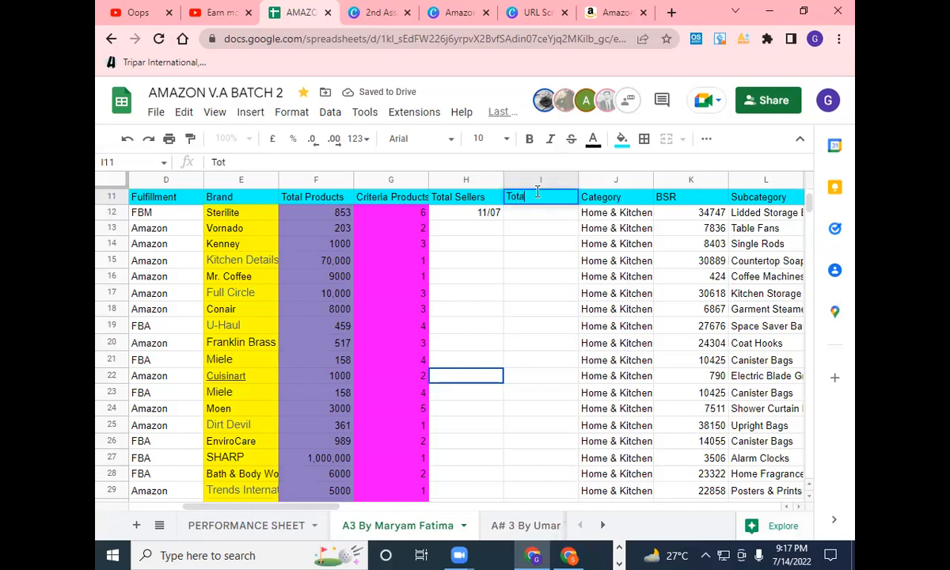
text(l Sales)
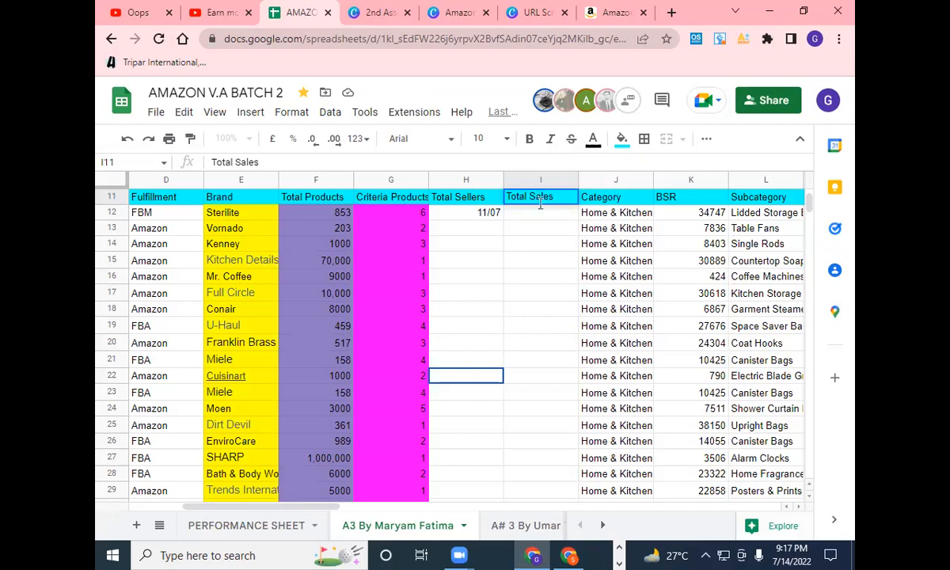
click(542, 214)
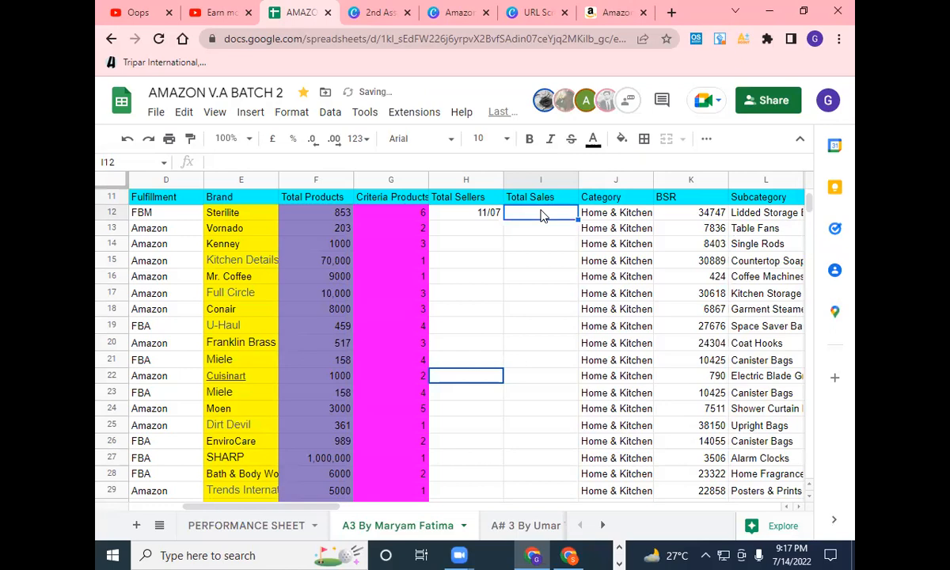
Step: Try to copy the 1,164 sales figure of ASIN B08DXLYH5W from Xray into the Sterilite row's Total Sales cell
click(570, 555)
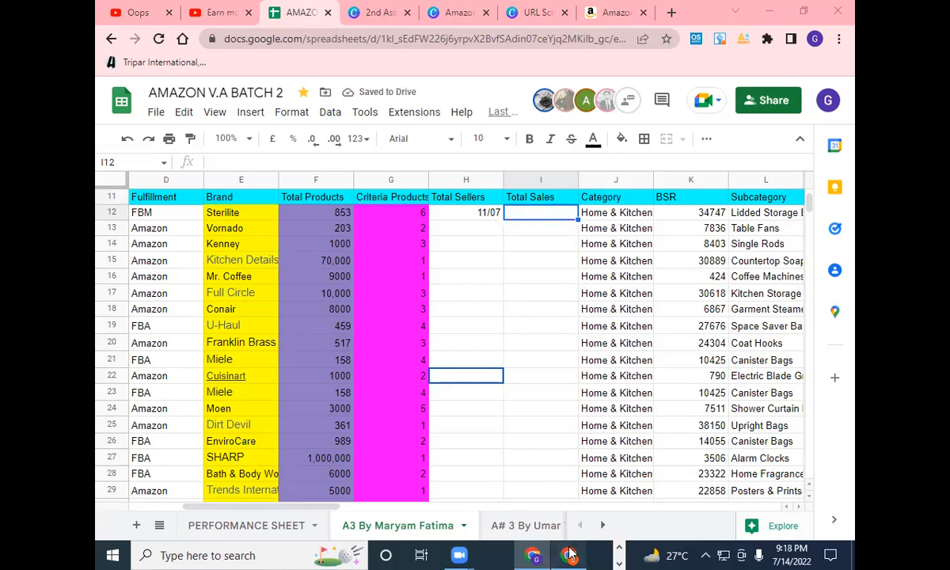
click(464, 168)
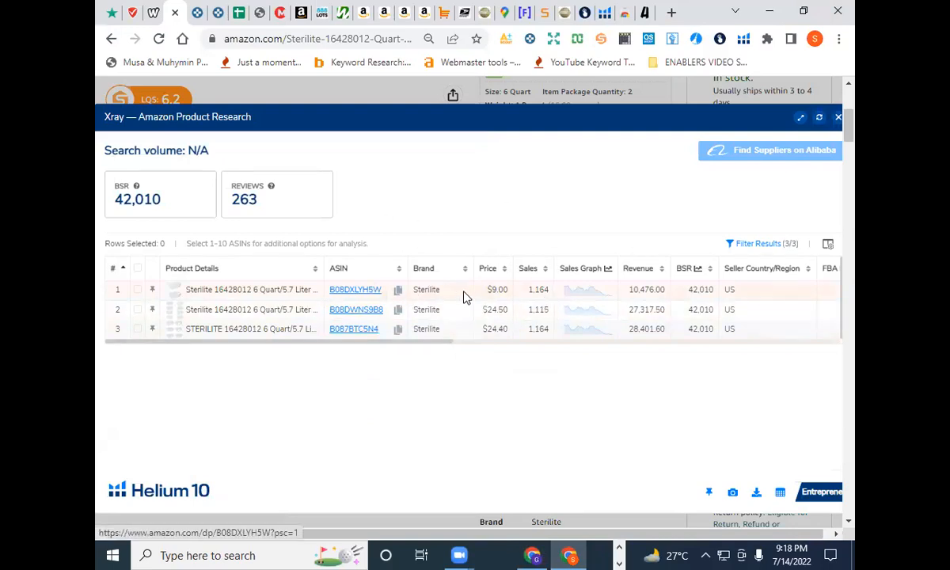
double_click(539, 290)
right_click(538, 290)
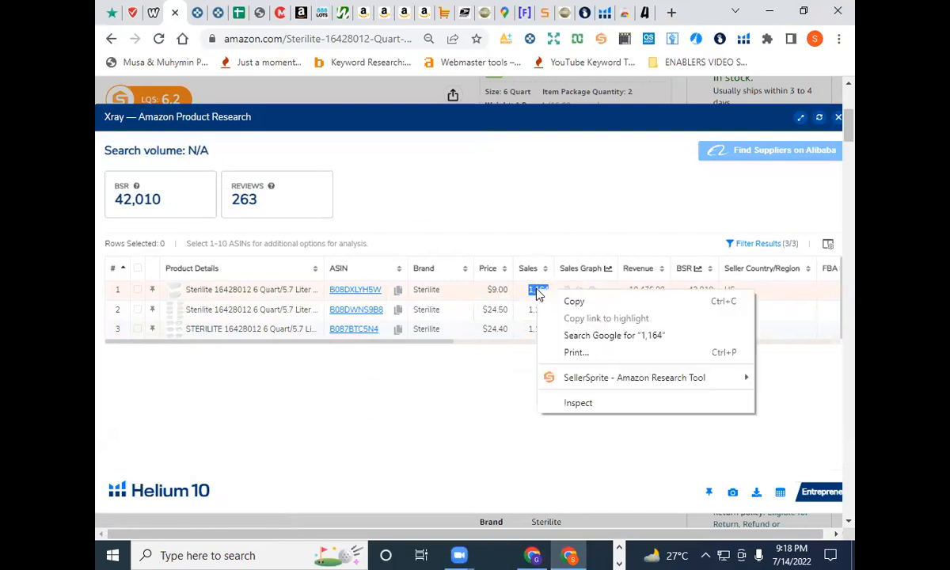
click(573, 306)
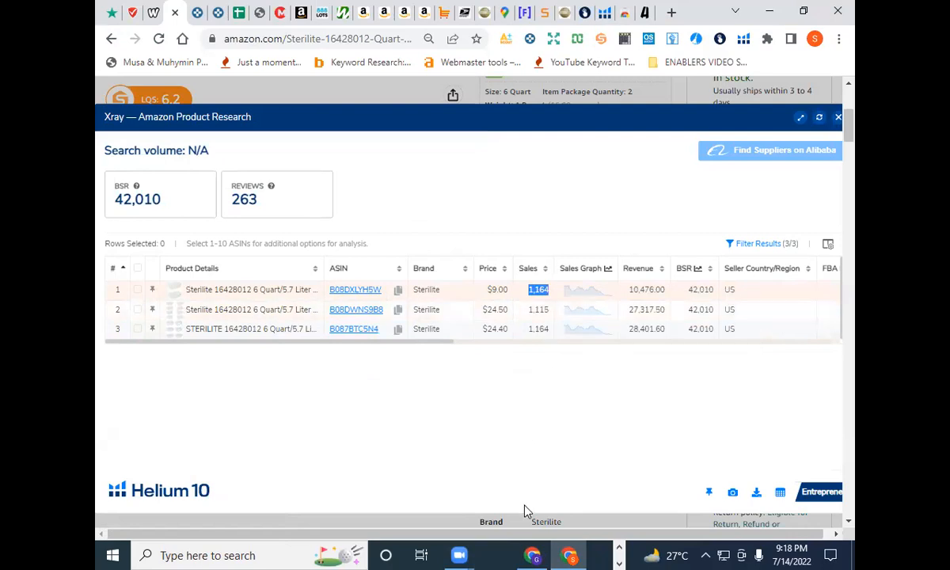
click(534, 555)
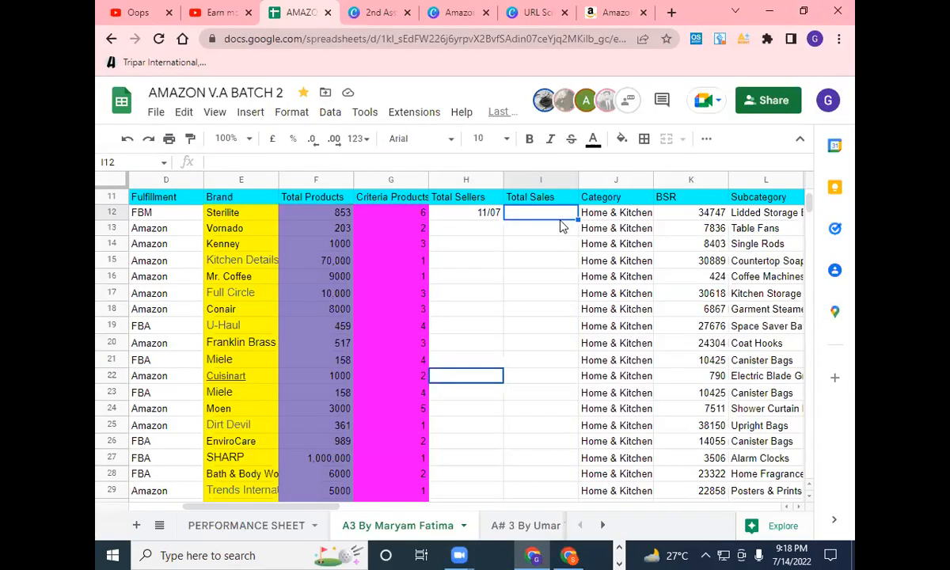
right_click(554, 221)
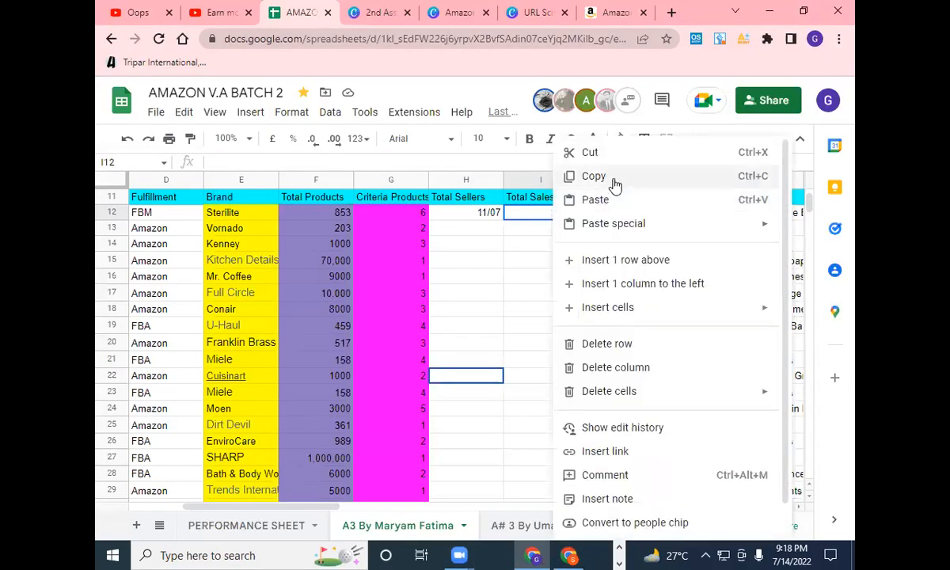
click(595, 179)
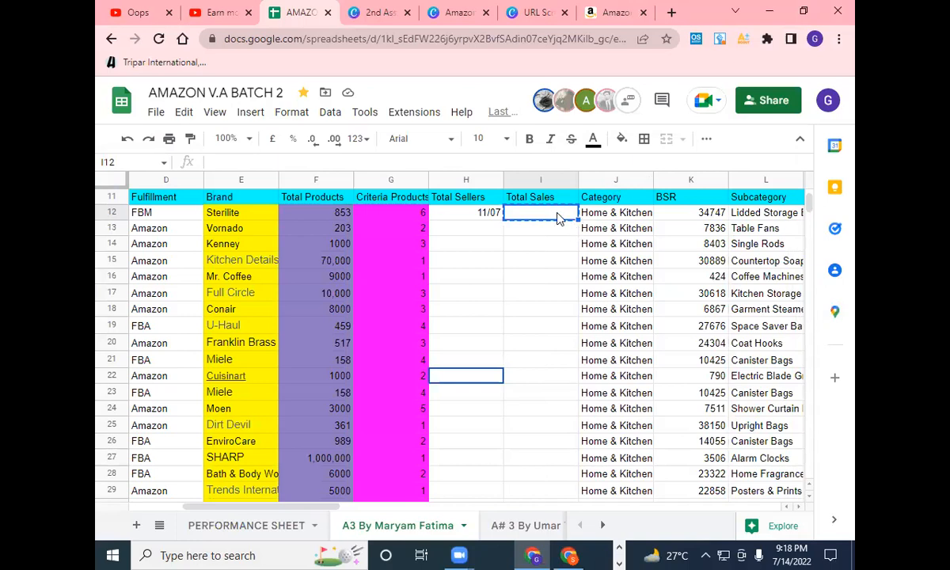
key(ctrl+v)
Step: Recheck the product's sales figure in Xray and enter 1164 as Total Sales in the sheet's Sterilite row
click(568, 555)
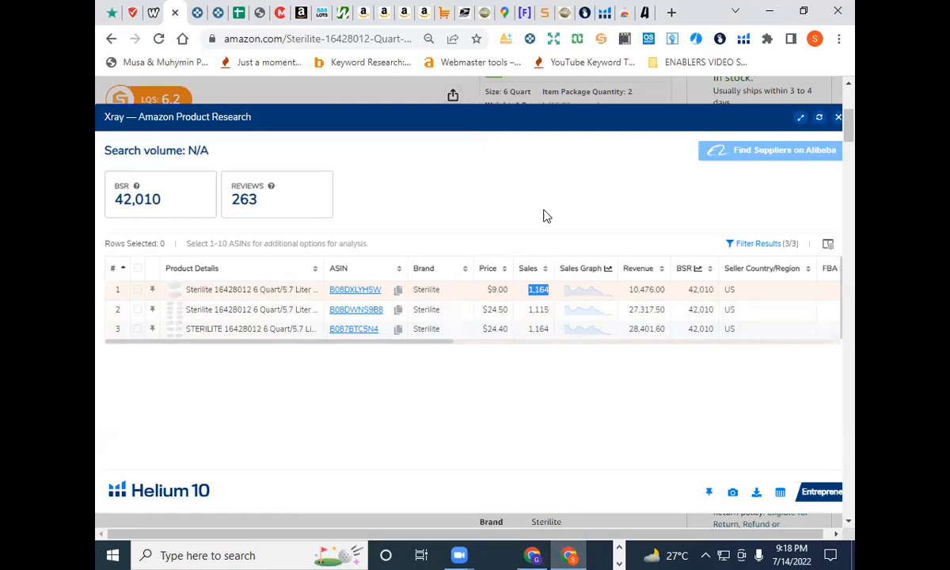
key(alt+Tab)
text(1126)
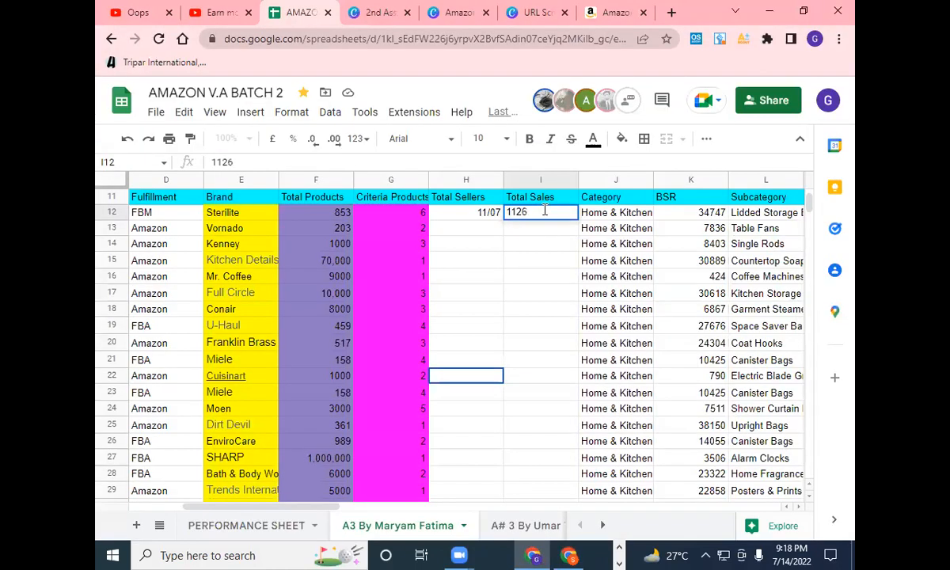
key(BackSpace)
key(BackSpace)
text(64)
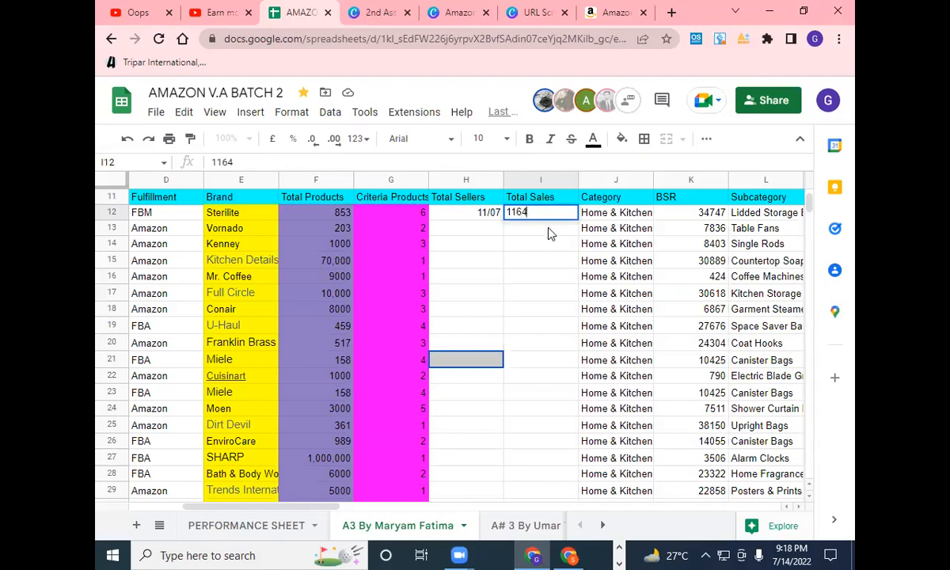
key(Return)
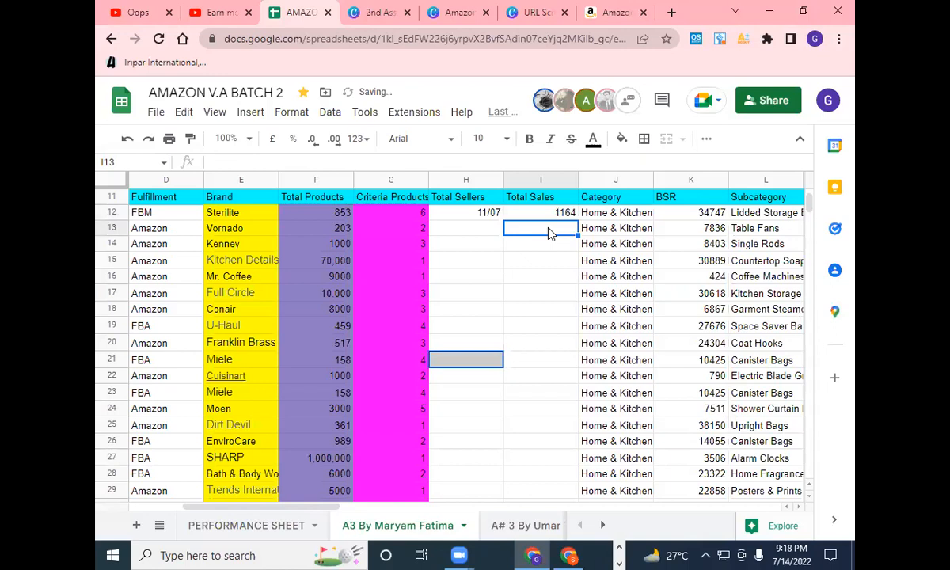
click(626, 218)
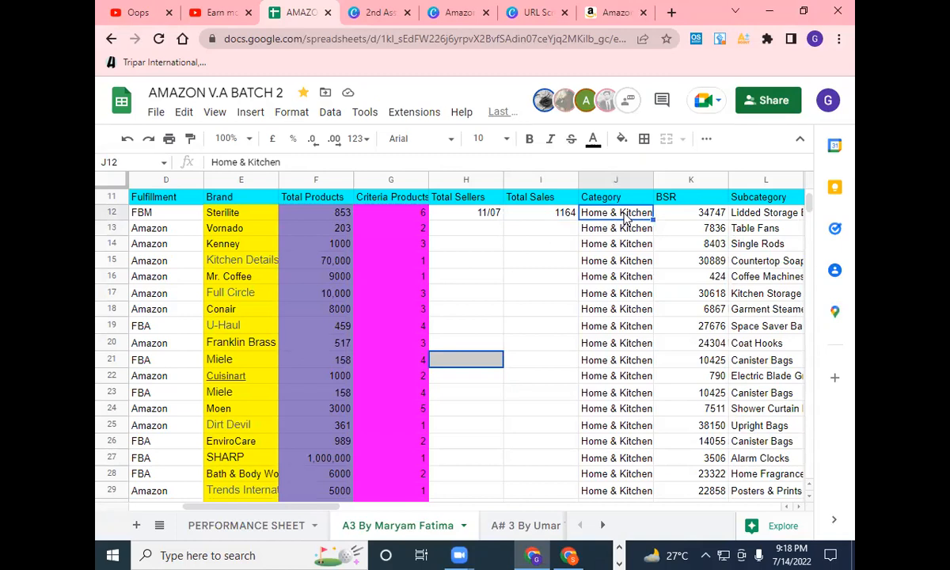
Step: Insert a column directly before Category and give it the header Seller Share
right_click(626, 219)
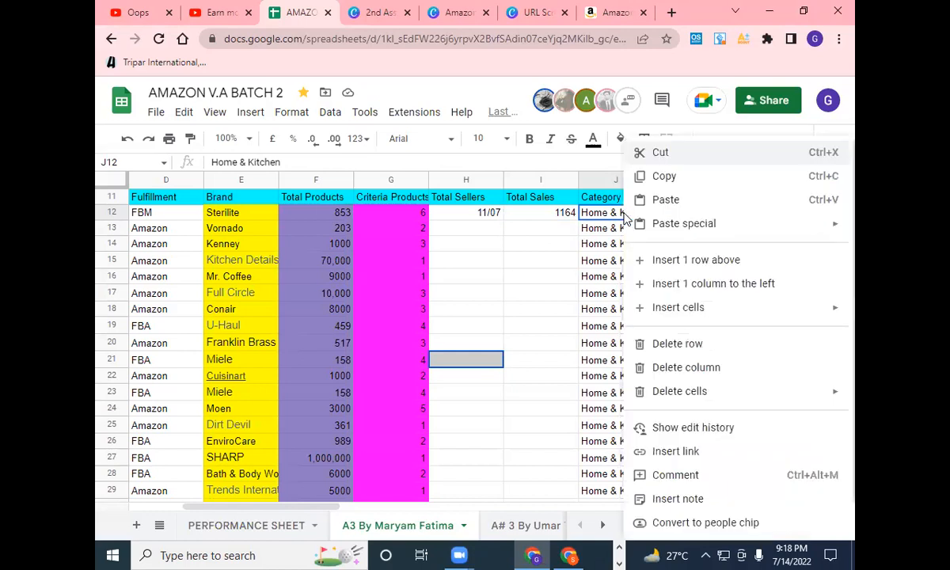
click(638, 282)
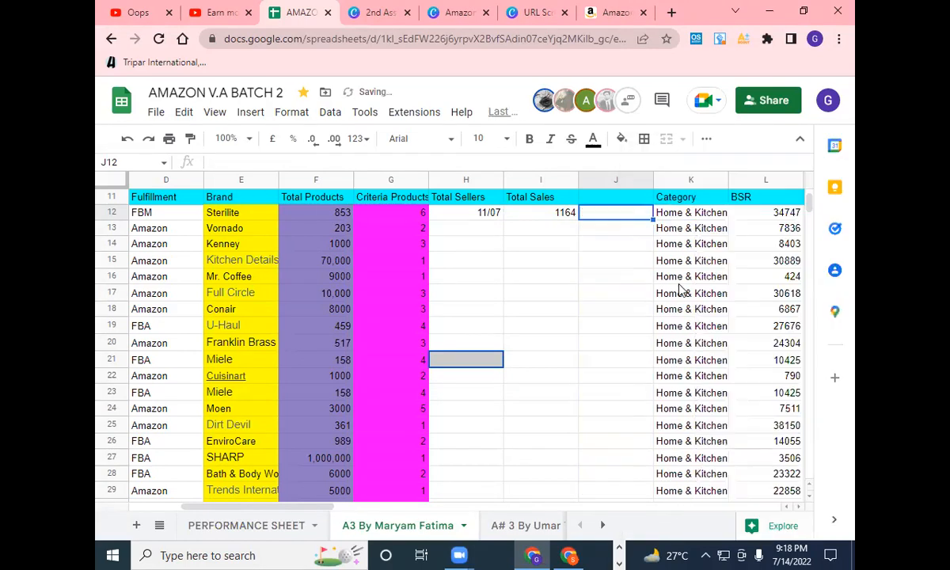
click(617, 202)
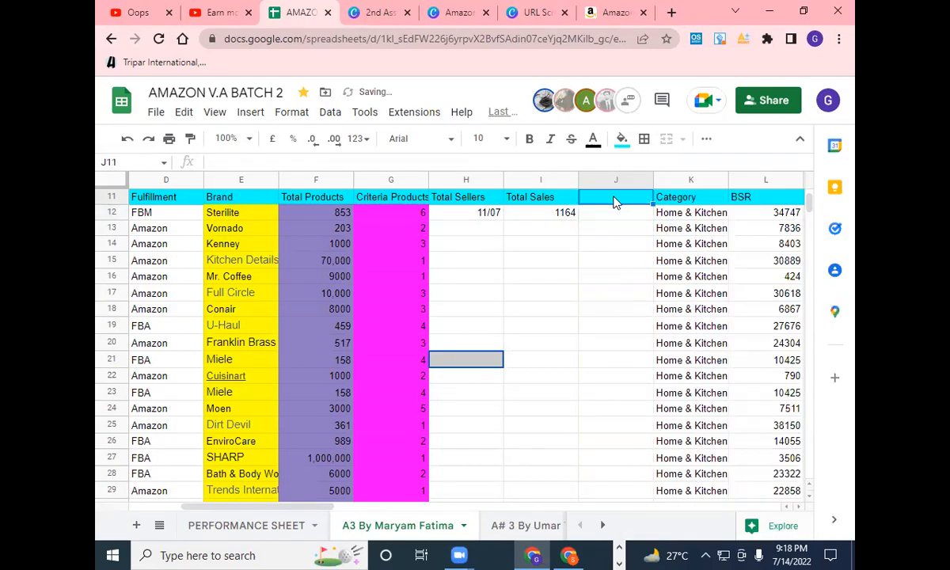
text(Se)
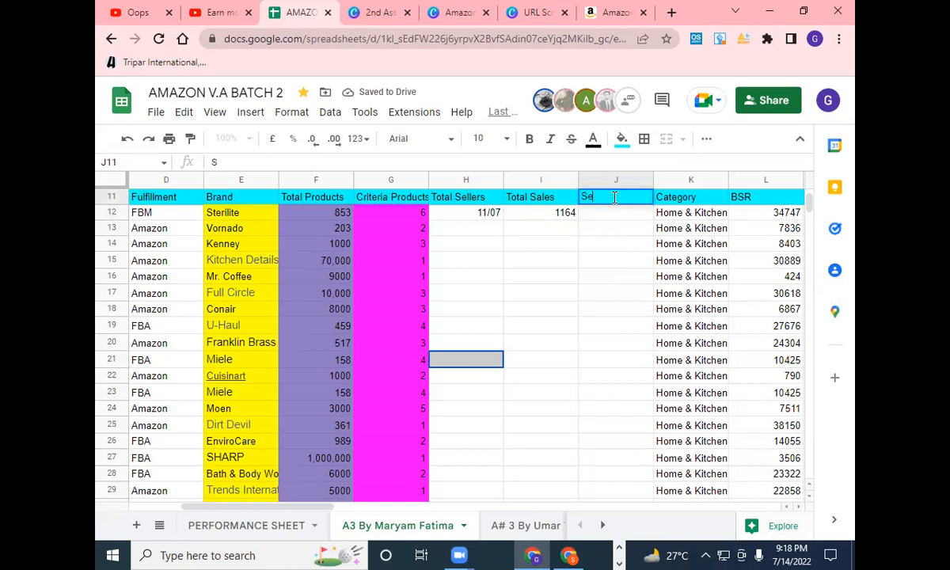
text(ller Share)
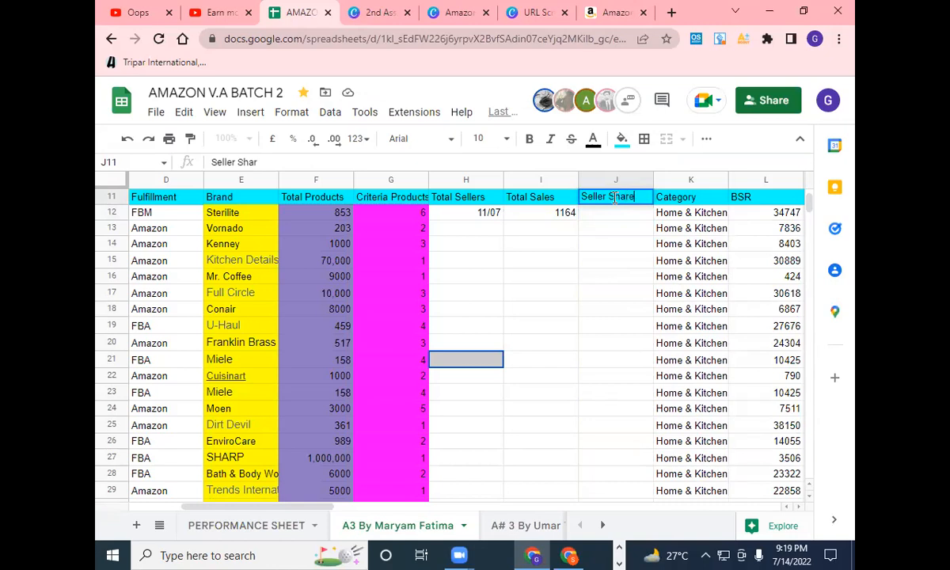
click(619, 213)
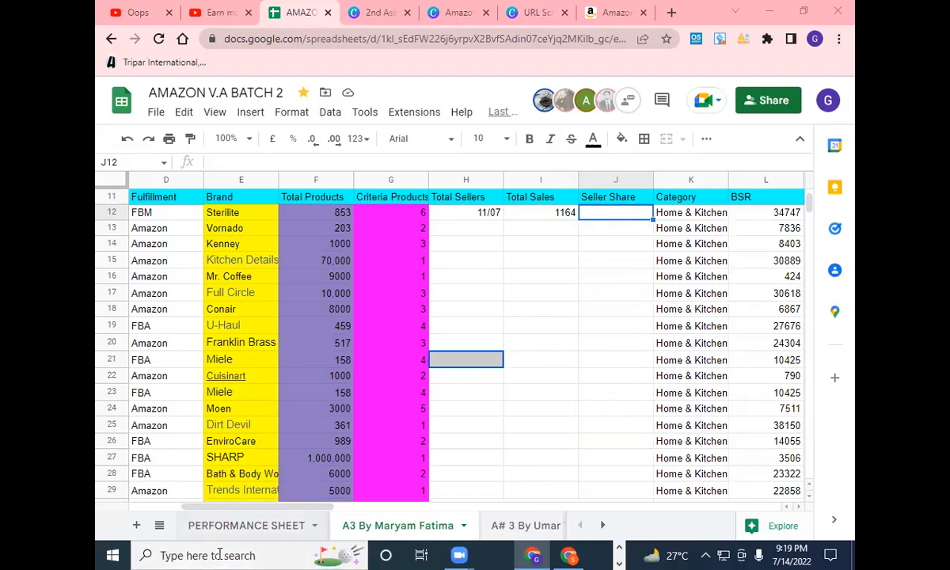
Step: Open the Calculator app and enter the total sales figure 1164 in its currency converter
click(251, 554)
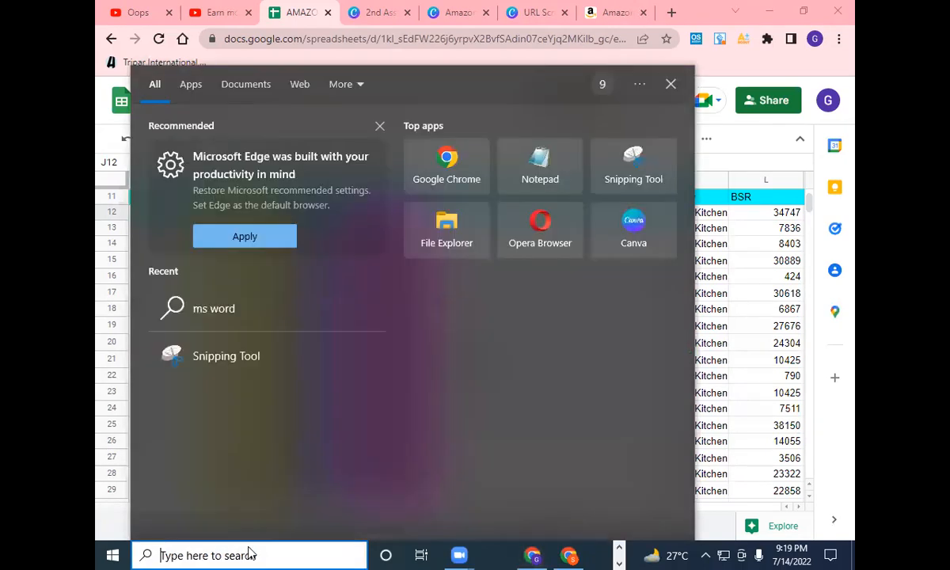
text(cal)
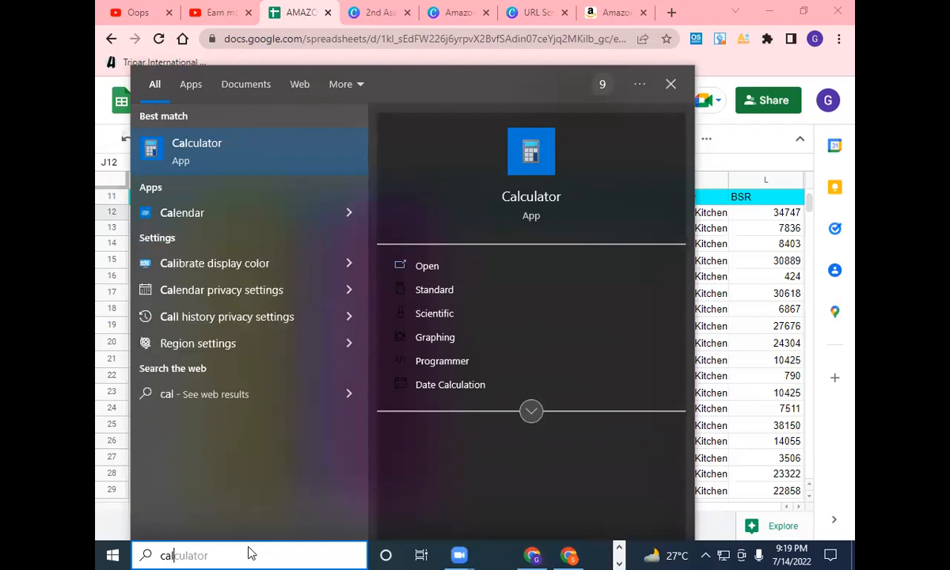
click(256, 155)
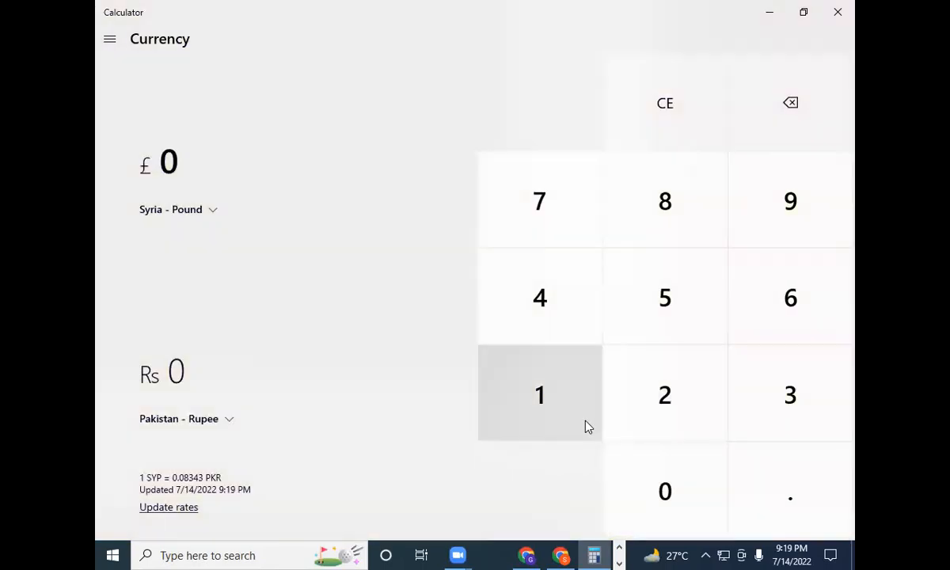
double_click(543, 413)
click(782, 305)
click(532, 303)
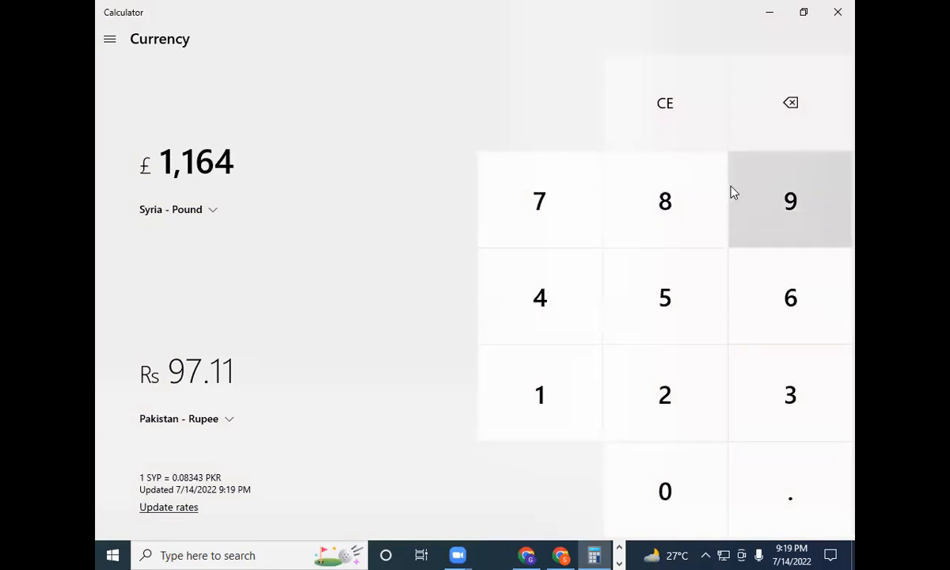
Step: Return to the AMAZON V.A BATCH 2 sheet and enter 97 as Seller Share in the Sterilite row
click(769, 12)
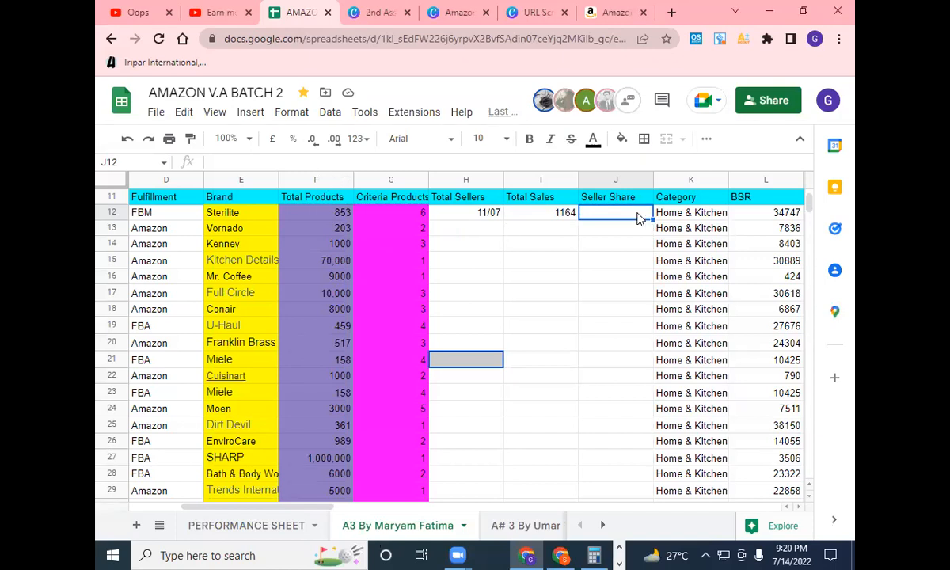
text(97)
click(625, 230)
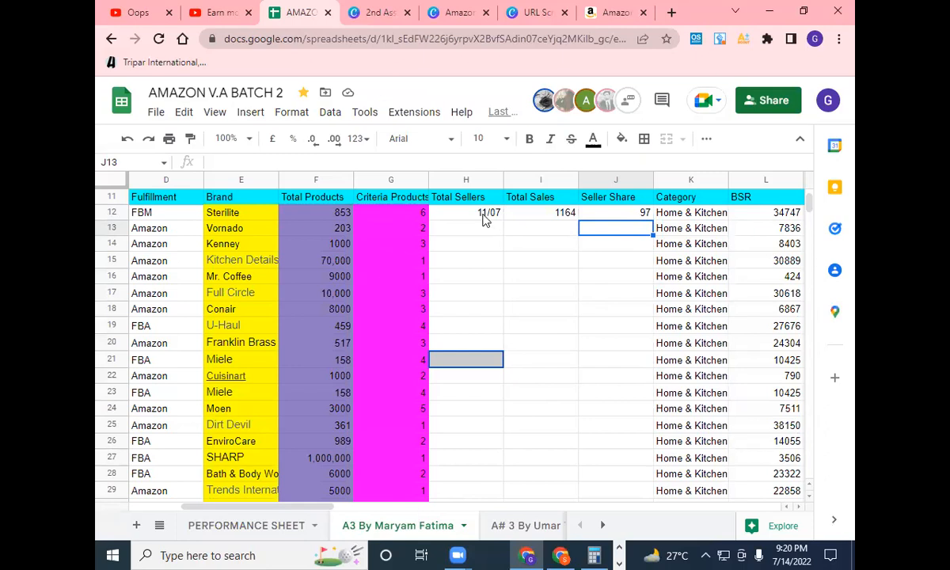
click(552, 216)
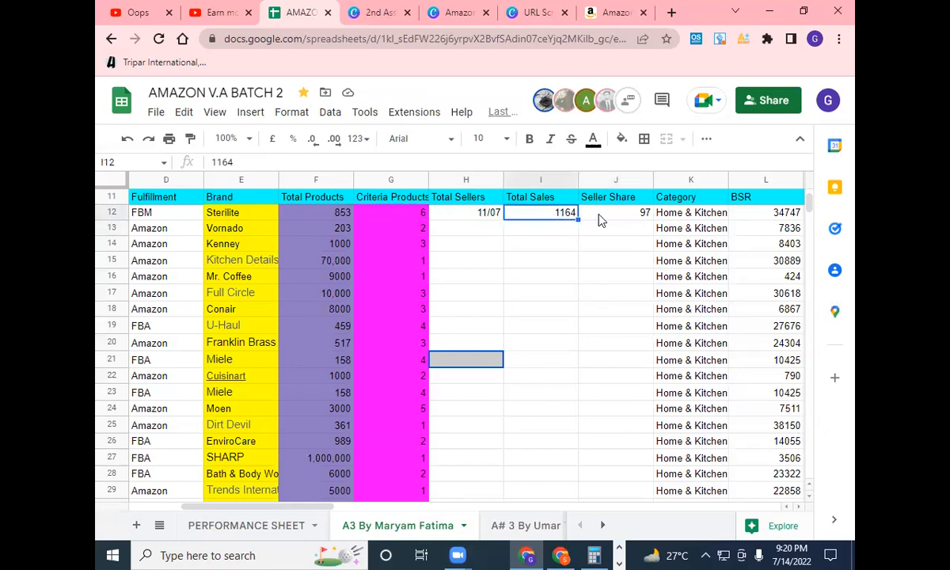
click(623, 217)
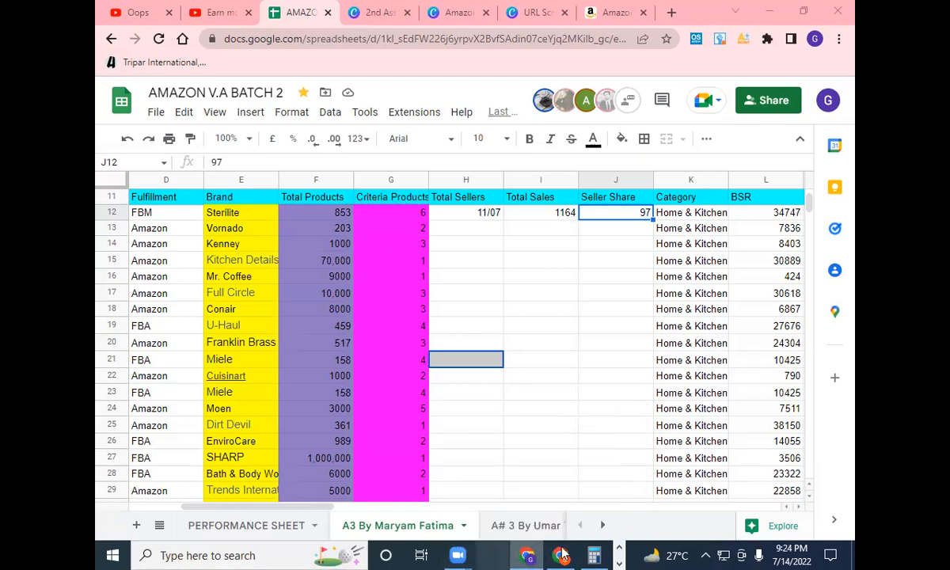
Step: Switch to the Sterilite product page on Amazon, close the Xray results and look at the Helium 10 extension's tools
mouse_move(564, 556)
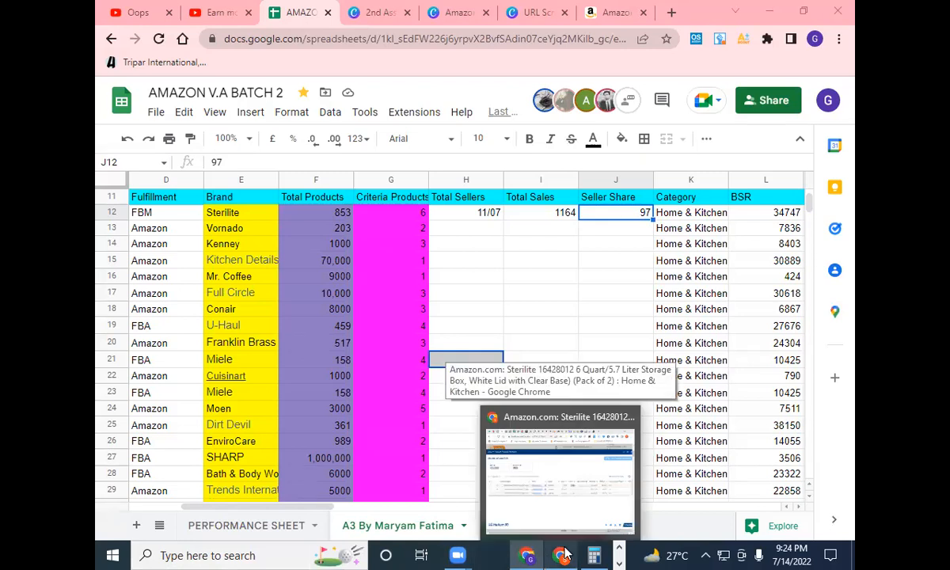
click(568, 513)
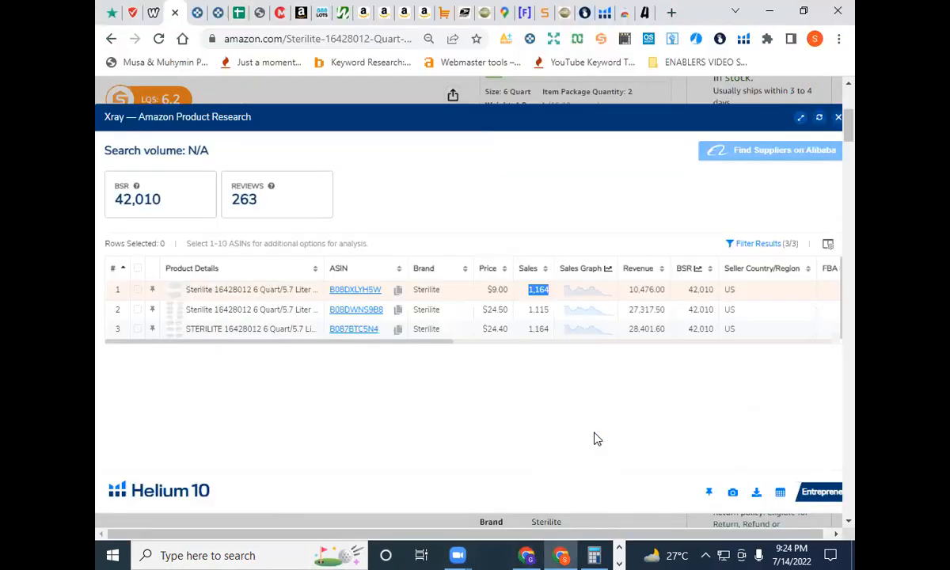
click(840, 118)
click(743, 39)
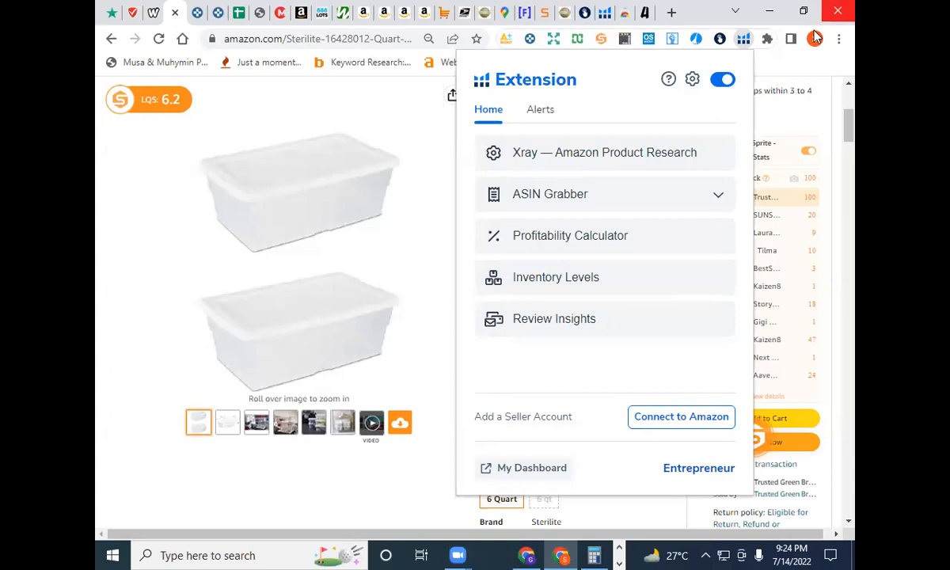
click(782, 70)
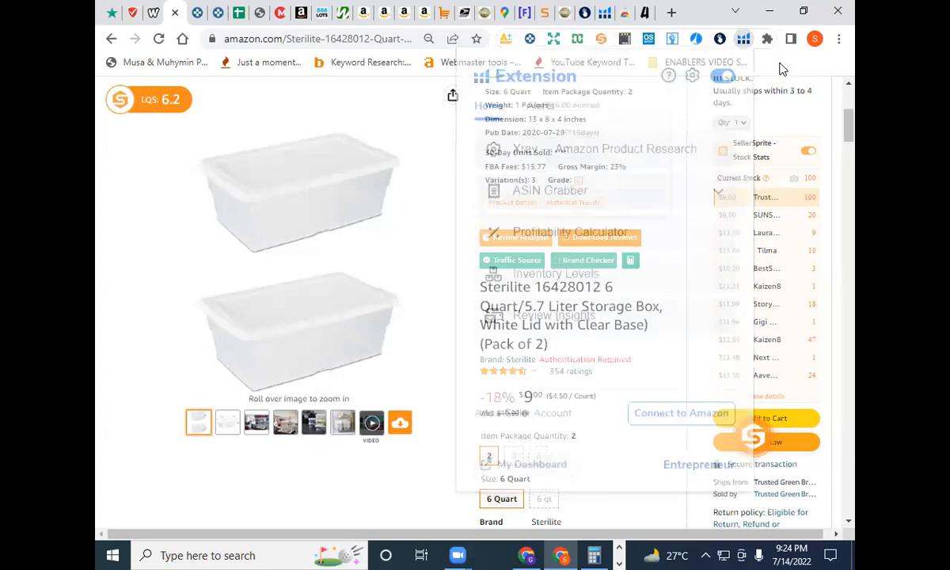
Step: Switch to the amztoolservice member page and examine its extension downloads and the Helium10 web and X-Ray resources
click(584, 14)
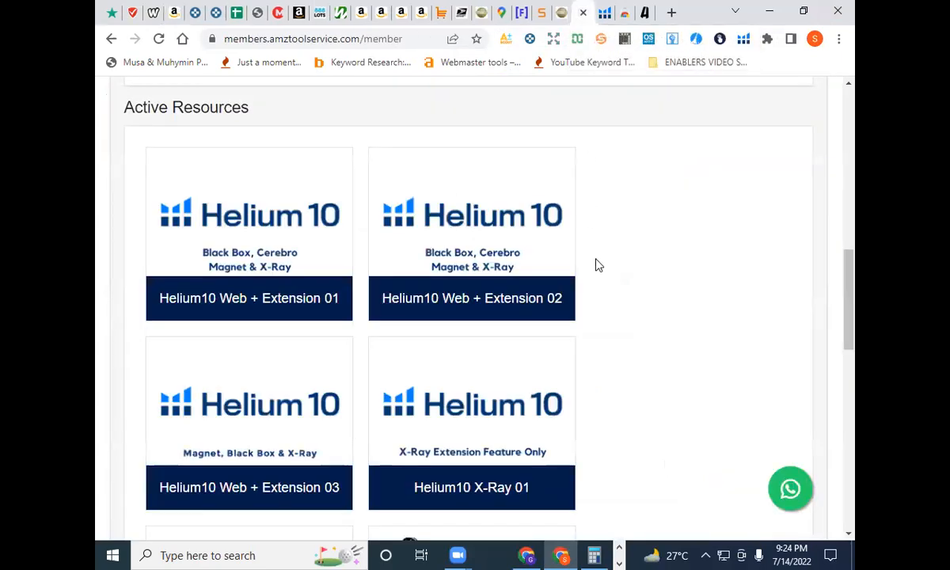
scroll(609, 280, up, 2)
scroll(609, 281, up, 5)
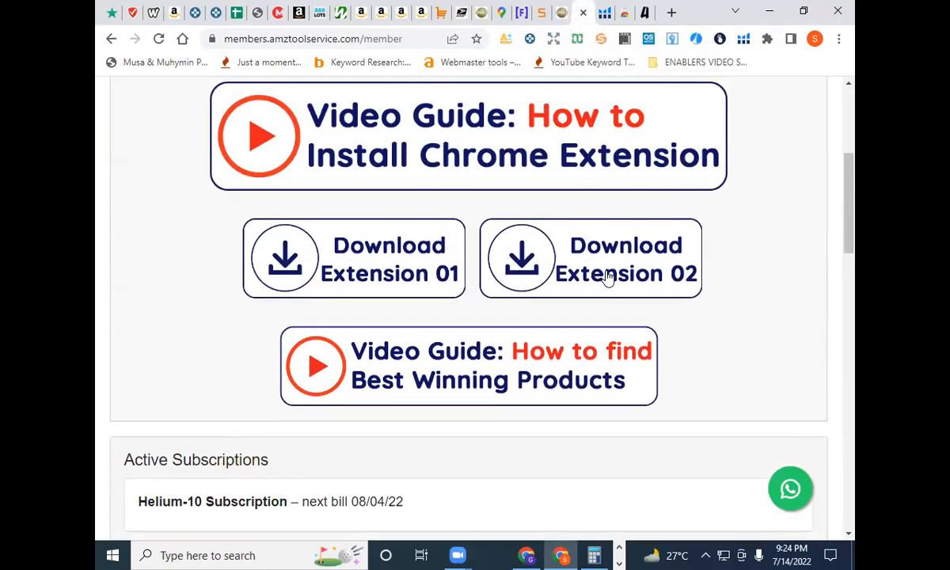
scroll(608, 275, up, 1)
scroll(606, 273, down, 5)
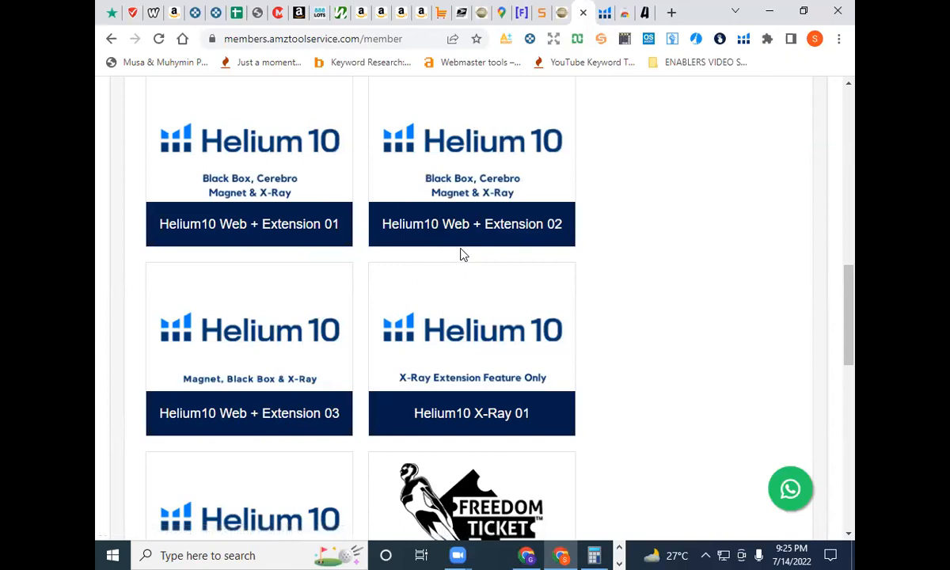
scroll(465, 277, down, 2)
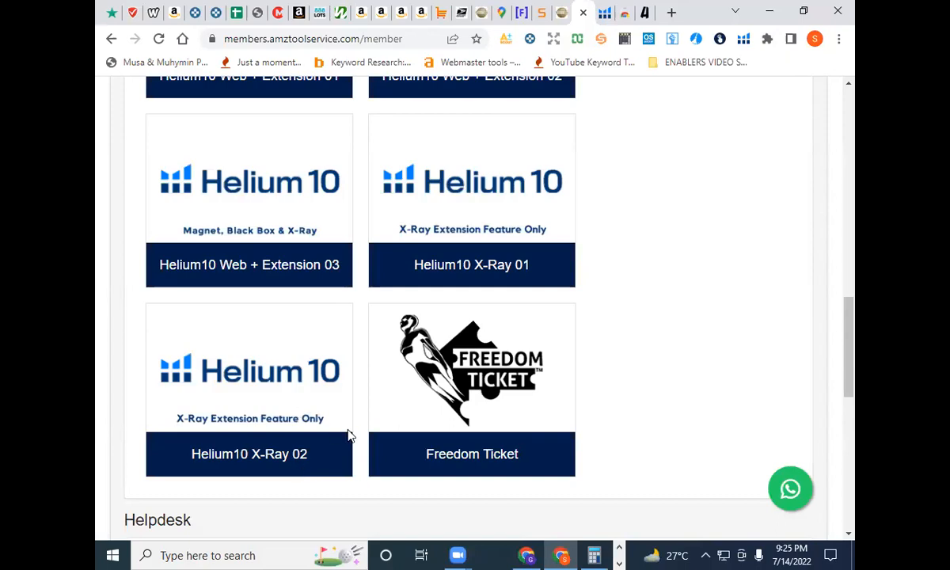
scroll(403, 416, up, 3)
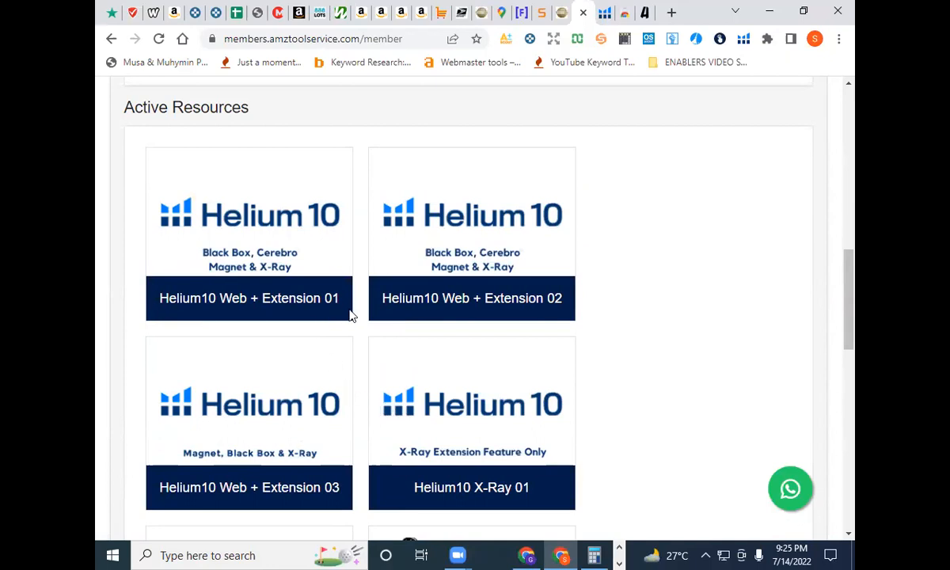
scroll(526, 386, down, 4)
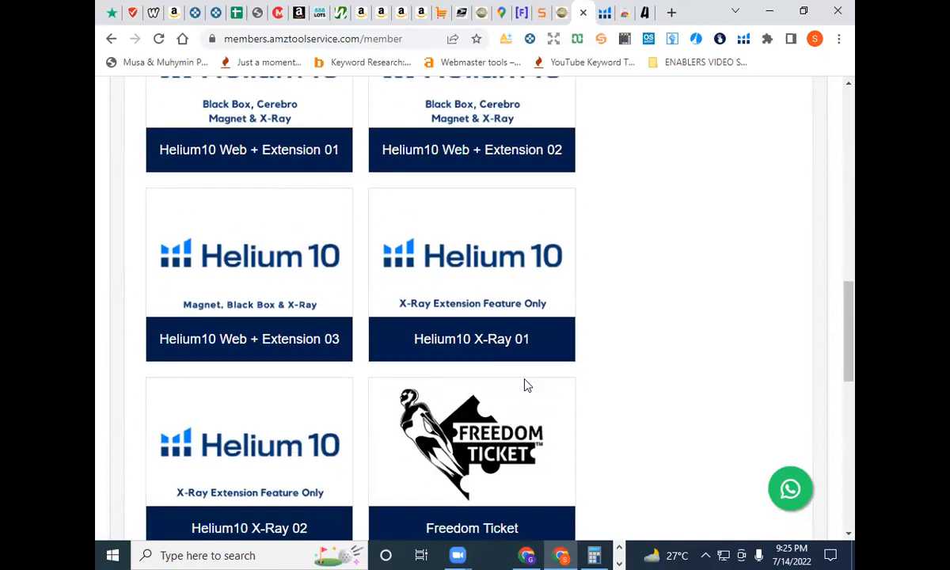
scroll(525, 387, down, 2)
scroll(525, 385, up, 3)
scroll(418, 367, down, 2)
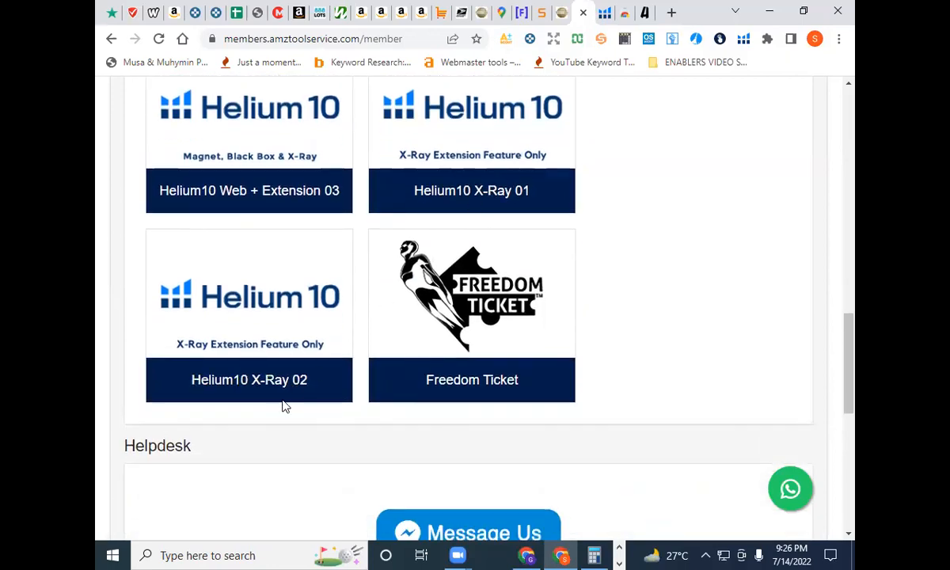
scroll(392, 285, up, 3)
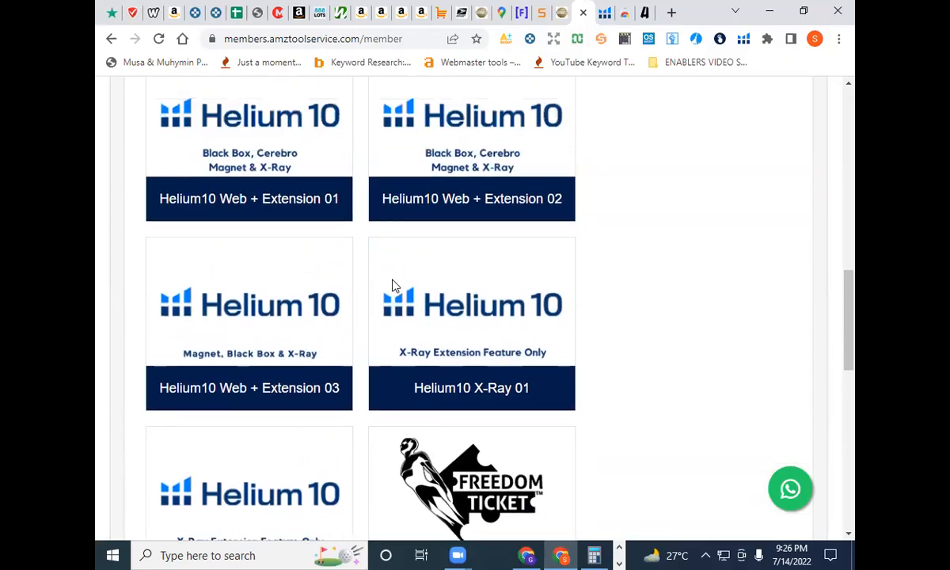
click(357, 551)
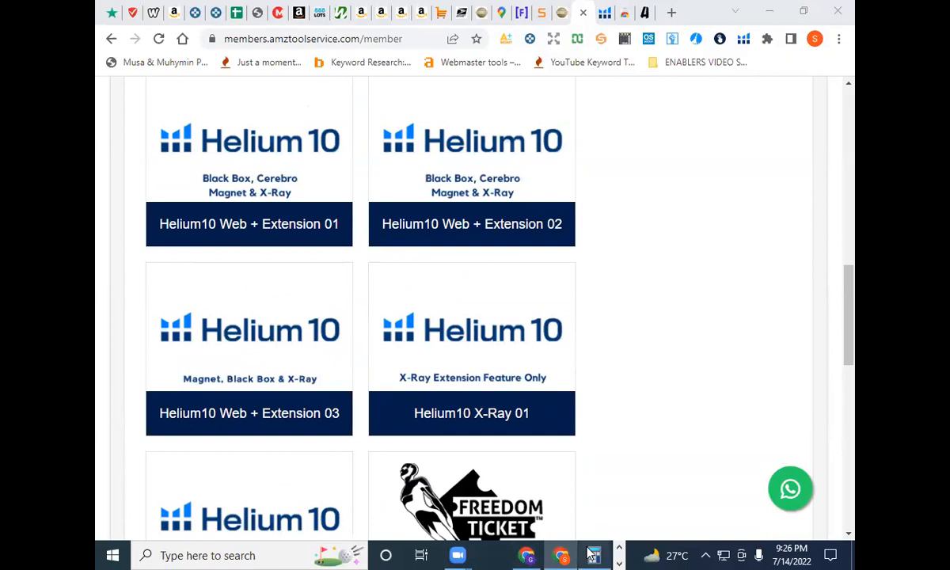
Step: Review the Sterilite product page, look at the Helium 10 Black Box product results and return to the product page
click(175, 15)
scroll(611, 396, down, 1)
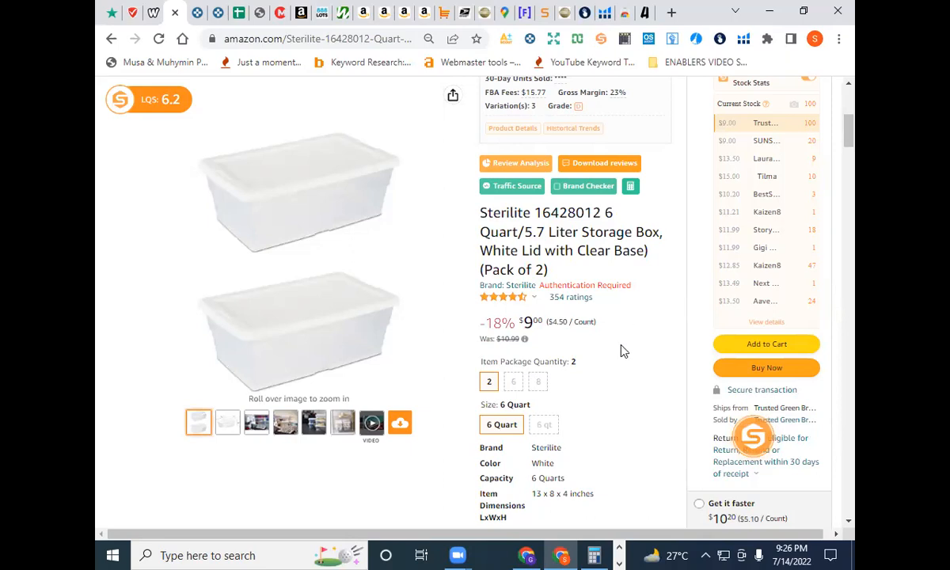
click(609, 16)
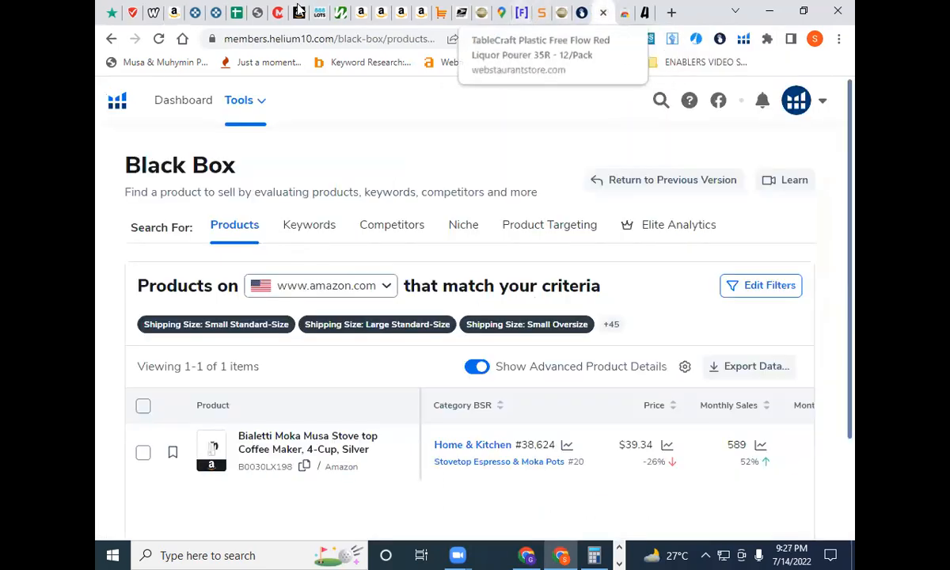
click(175, 13)
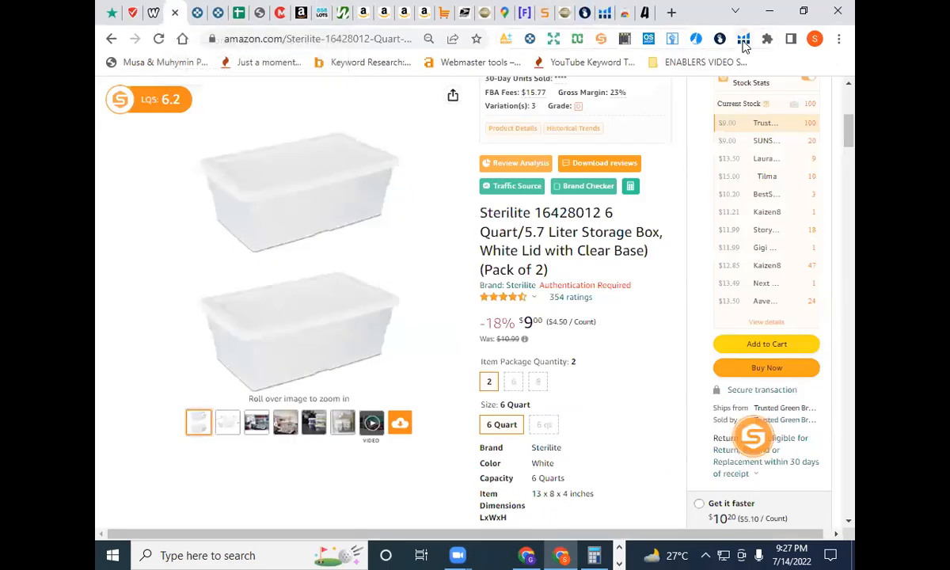
Step: Run Helium 10 Xray on the Sterilite storage box page to examine its sales figures
click(743, 39)
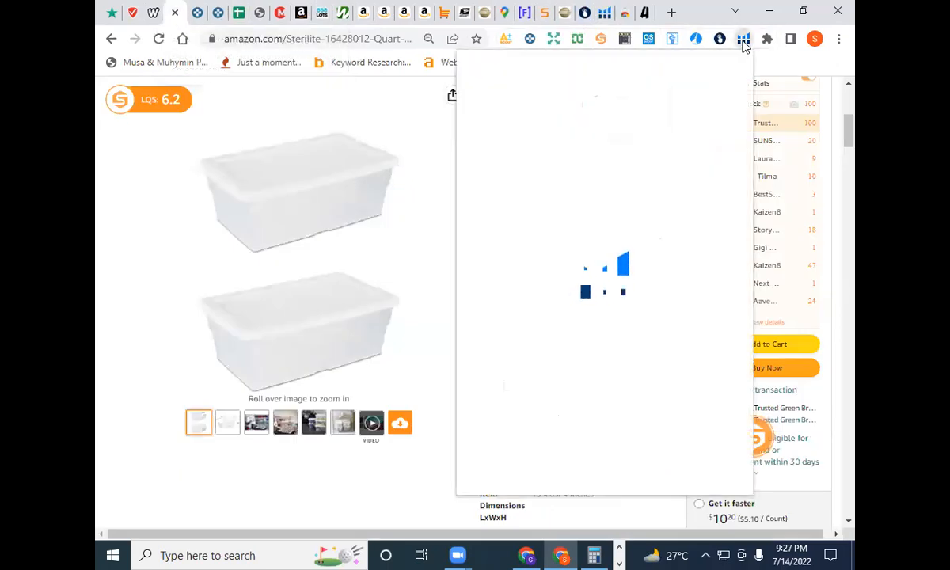
click(612, 154)
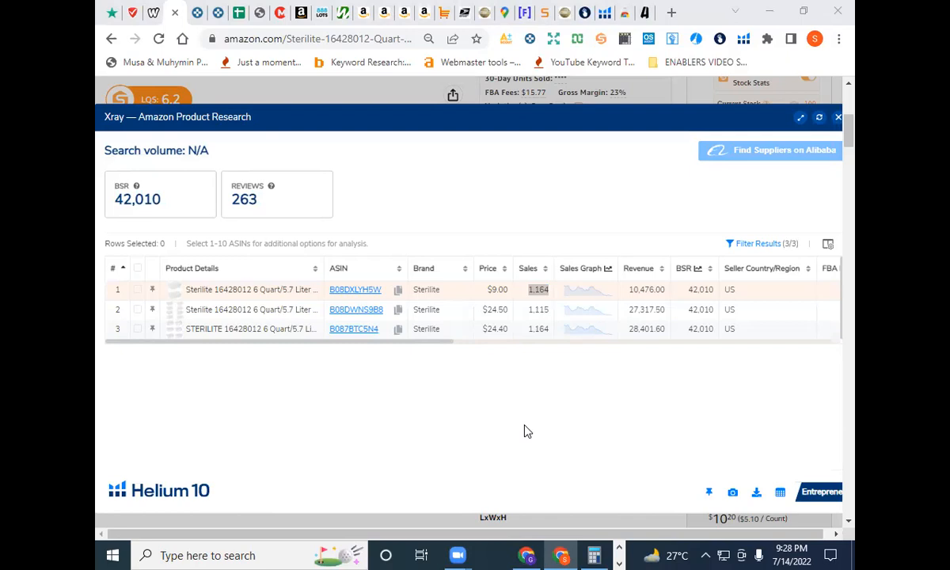
click(575, 416)
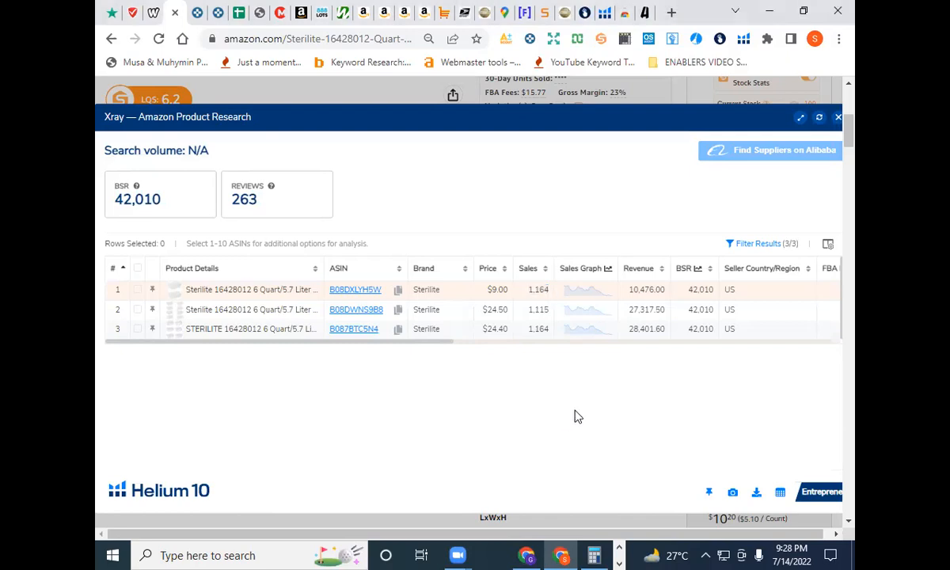
Step: Run Count Stock on the Sterilite product to examine its sellers, and collapse the offer list to the shorter view
click(743, 44)
click(781, 205)
click(606, 40)
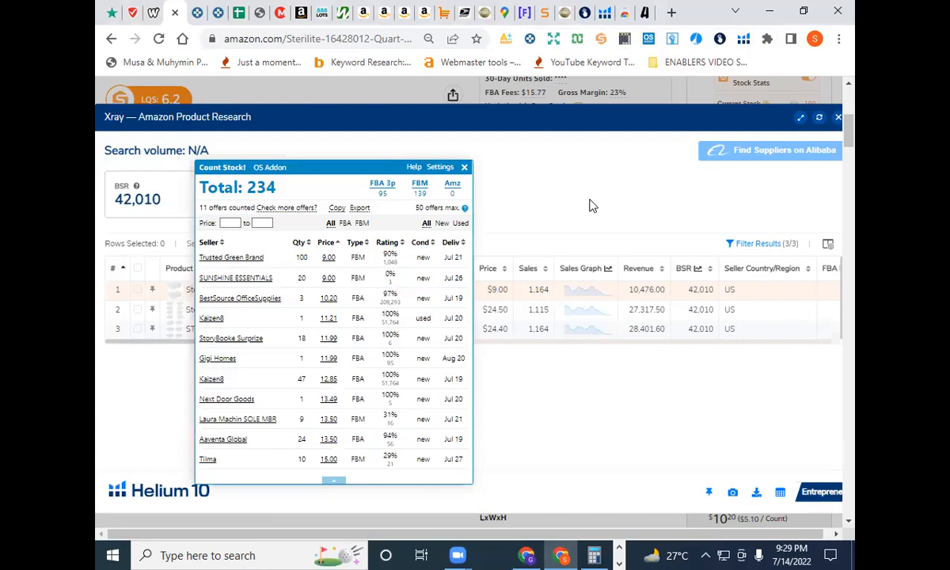
click(334, 481)
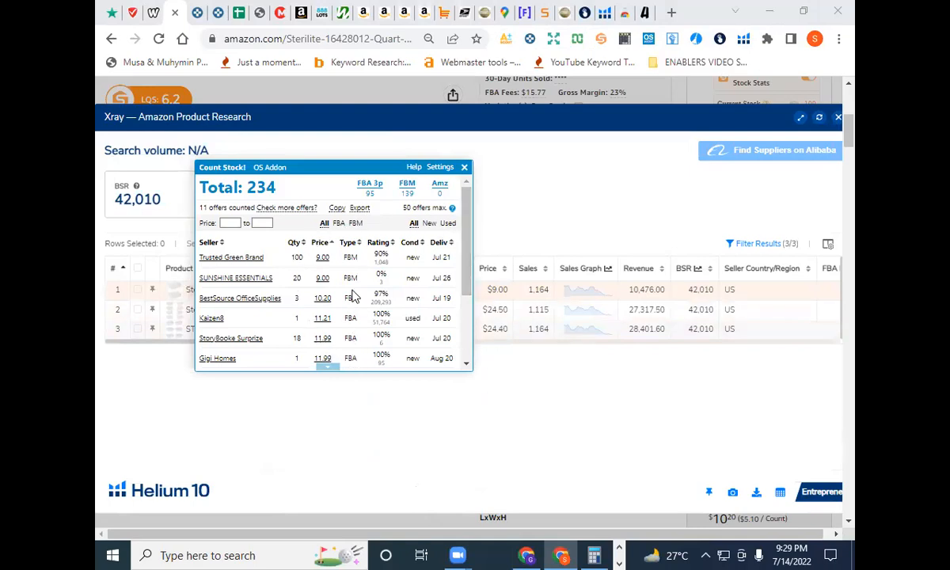
Step: Expand the Count Stock offer list to review every seller, close it, and examine the three Sterilite listings in Xray
click(329, 368)
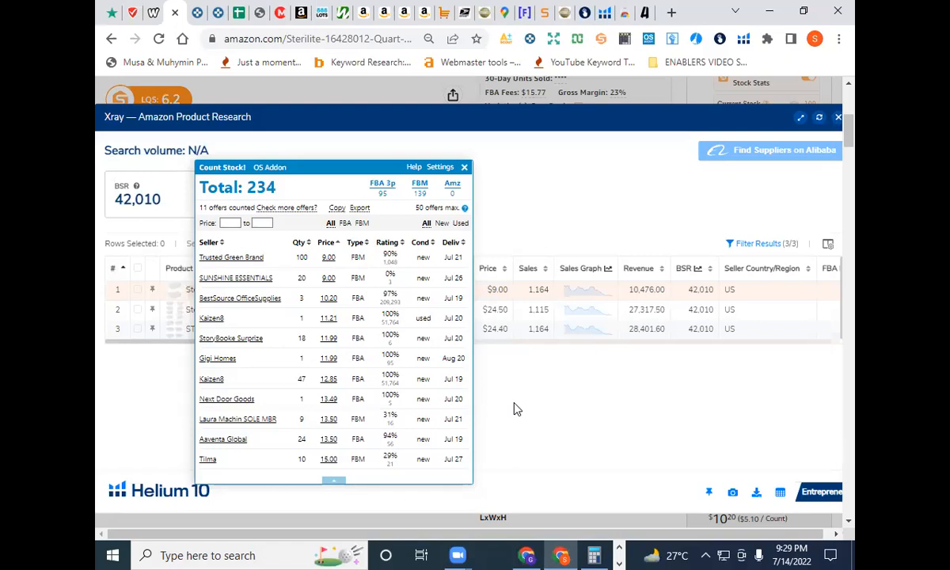
click(464, 167)
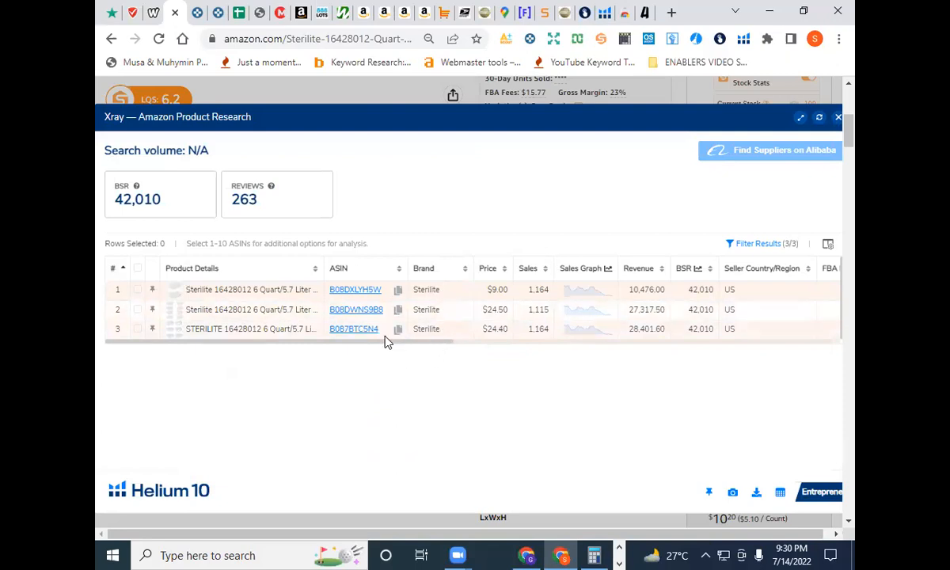
mouse_move(376, 295)
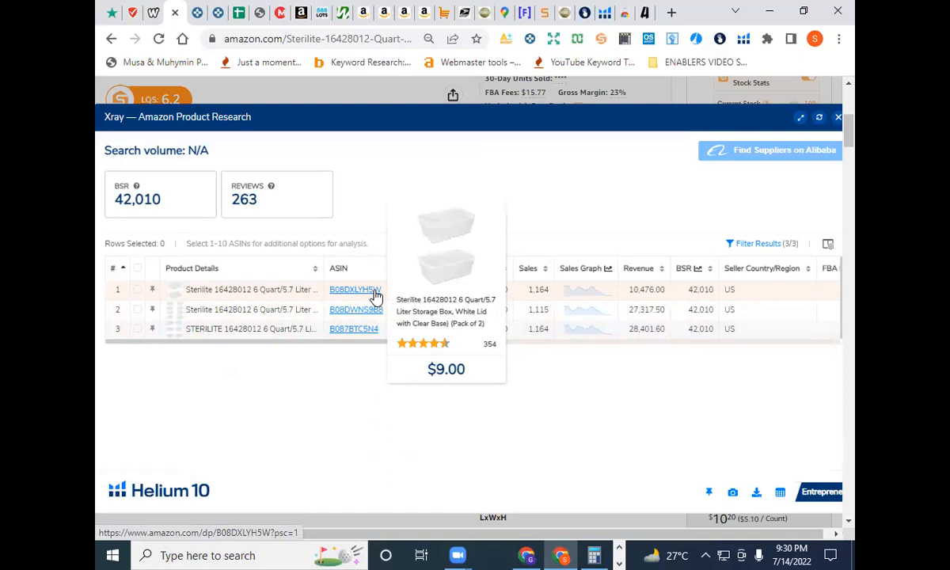
mouse_move(376, 315)
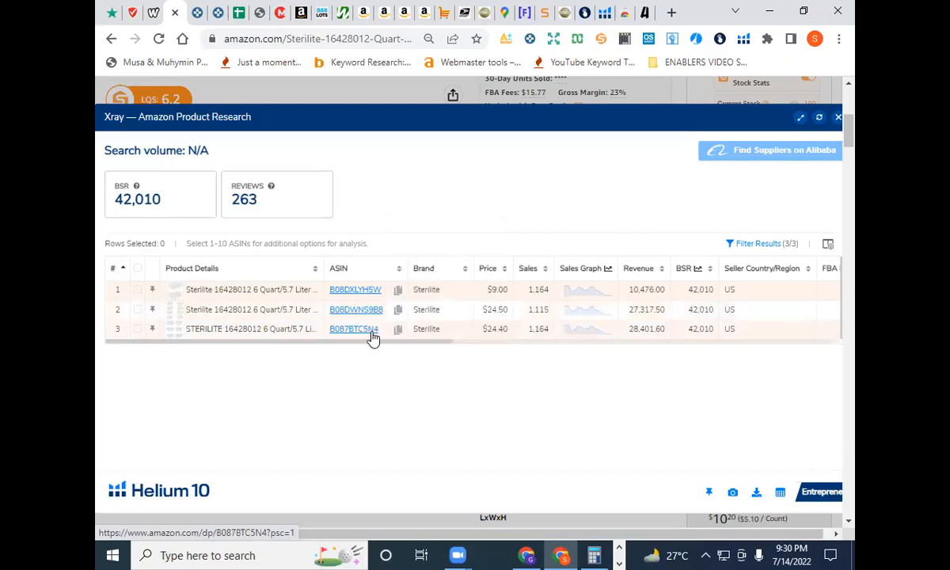
mouse_move(373, 338)
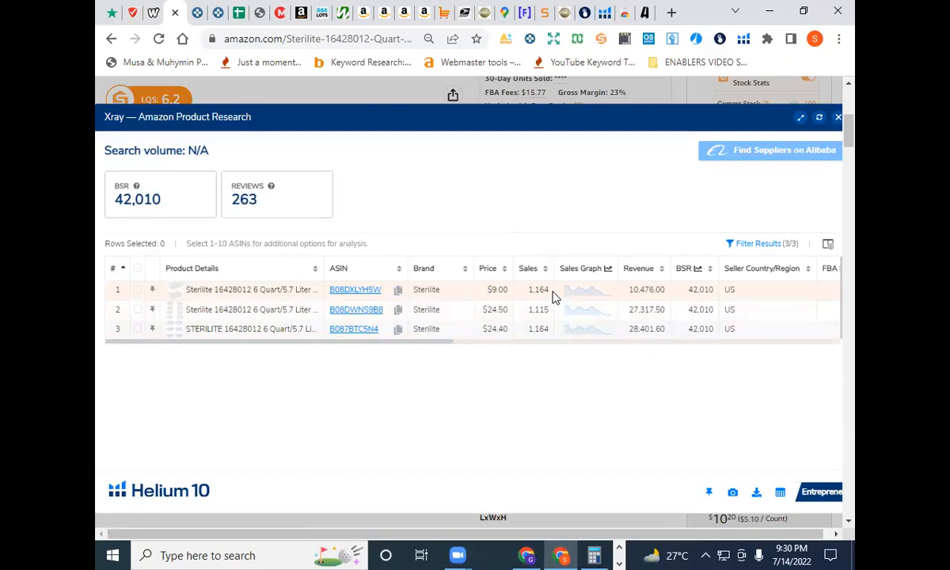
Step: Compare the Sterilite row's total sellers, total sales and seller share in the AMAZON V.A BATCH 2 sheet with the Xray results
click(527, 556)
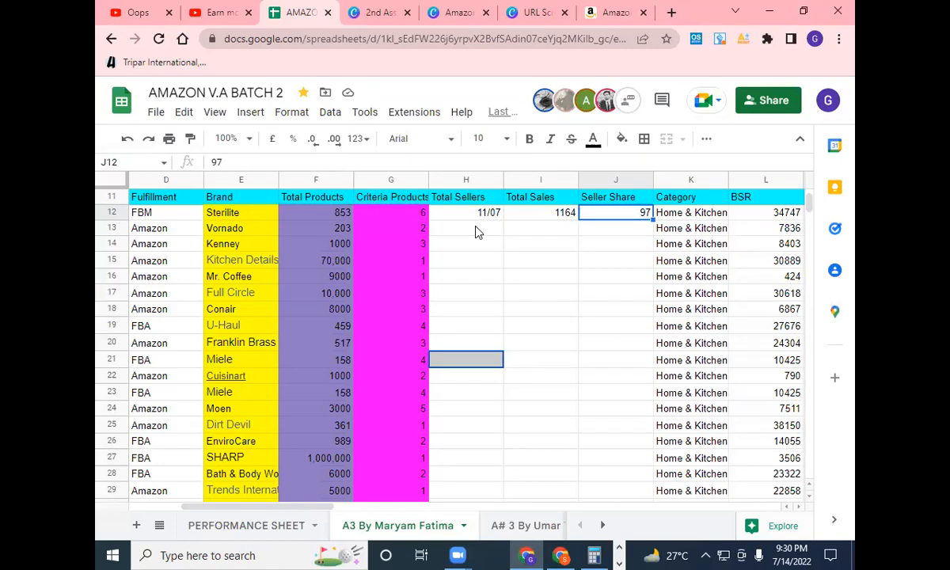
click(561, 555)
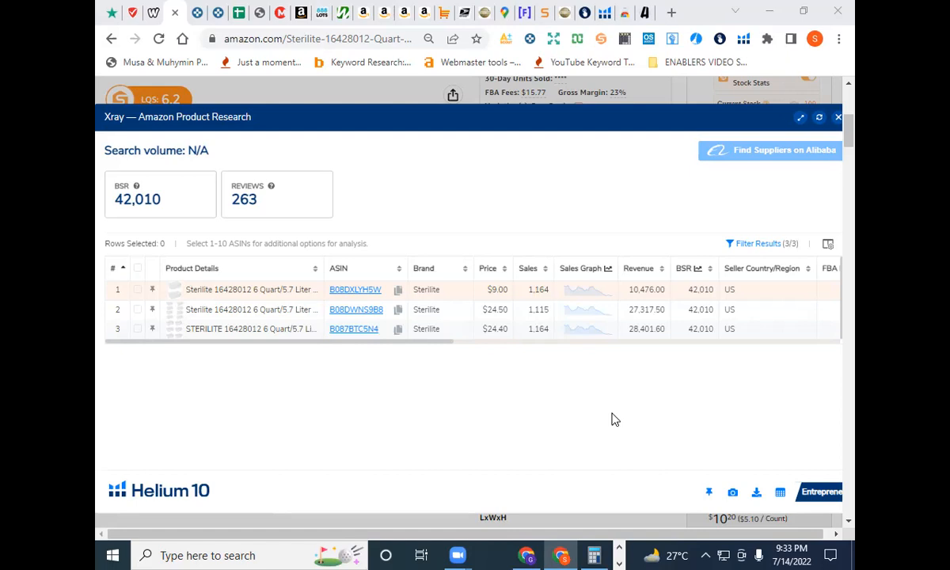
click(528, 555)
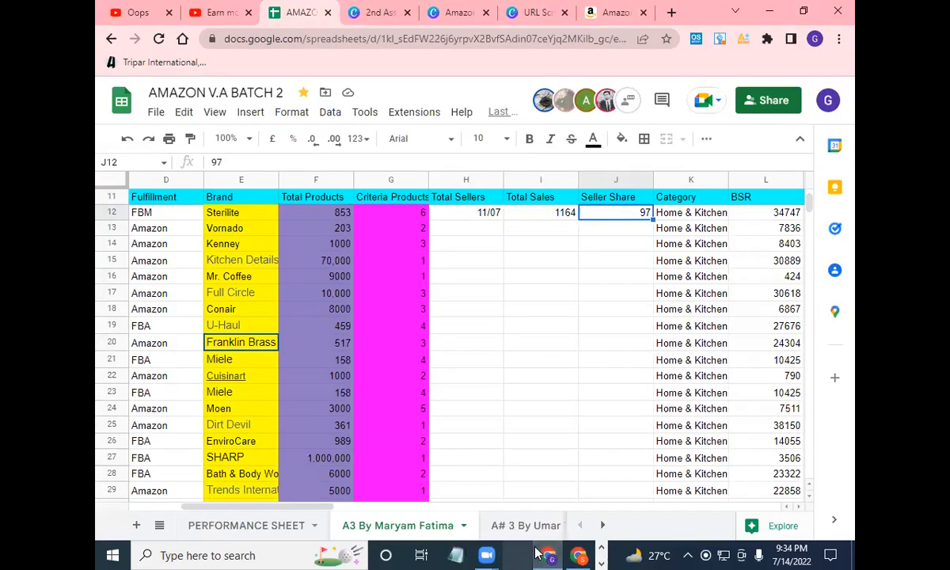
Step: Return to the Sterilite product page, run Count Stock to review its full offer list, and close the results
click(578, 555)
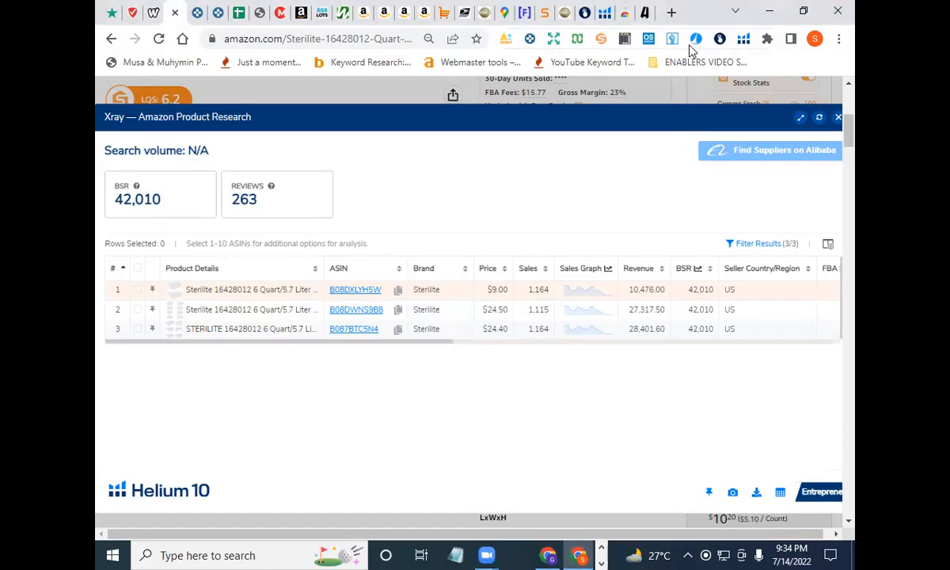
click(648, 39)
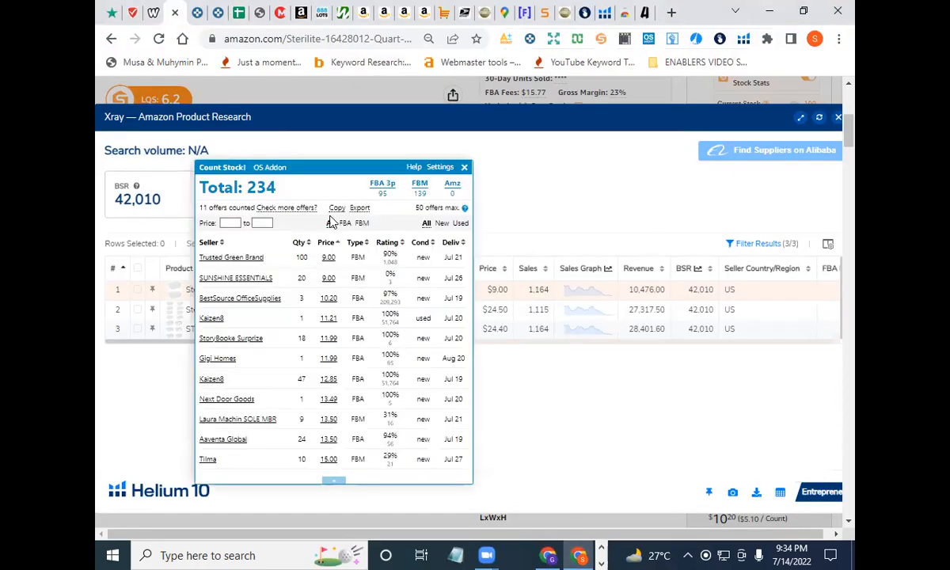
drag(190, 194, 564, 458)
click(564, 454)
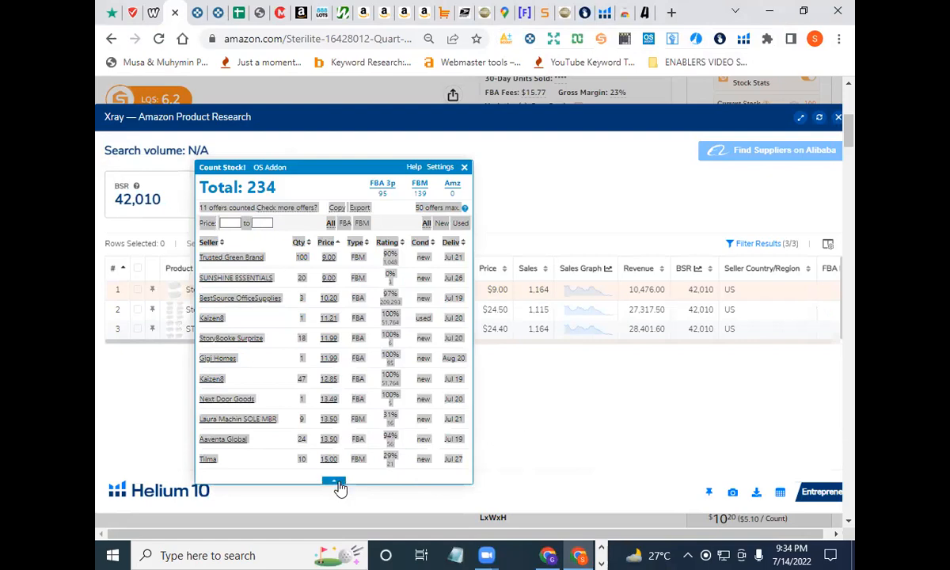
click(465, 167)
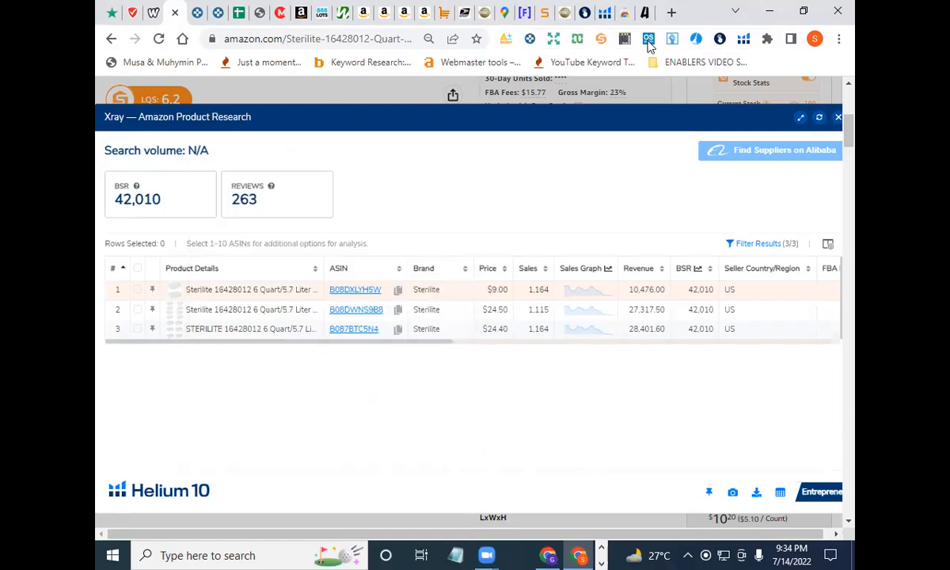
Step: Run Count Stock again, collapse and re-expand the offer list, examine the stock quantities and offer count, and close it
click(649, 41)
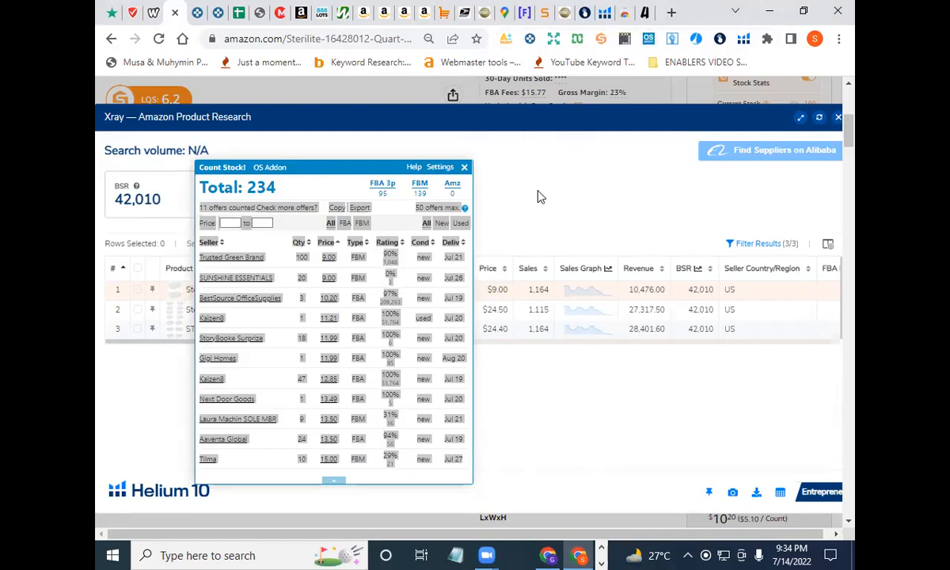
click(334, 482)
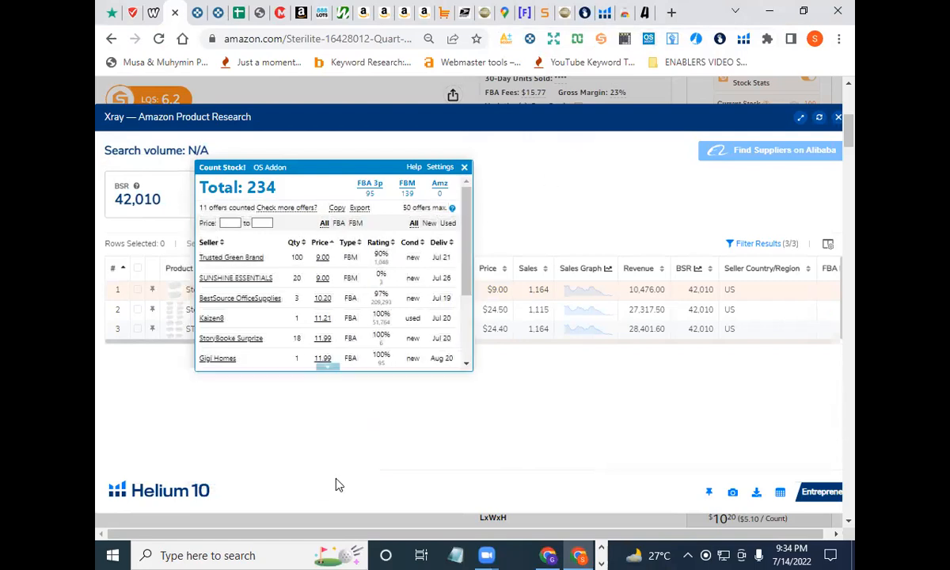
click(332, 370)
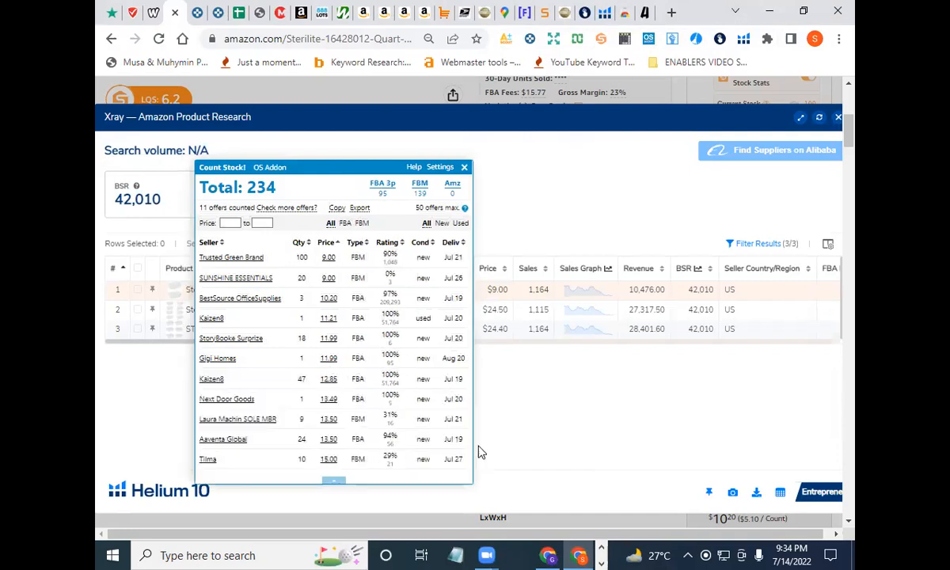
mouse_move(299, 257)
mouse_down()
mouse_move(290, 265)
mouse_move(306, 275)
mouse_move(307, 258)
mouse_move(298, 262)
mouse_up()
double_click(204, 209)
click(246, 203)
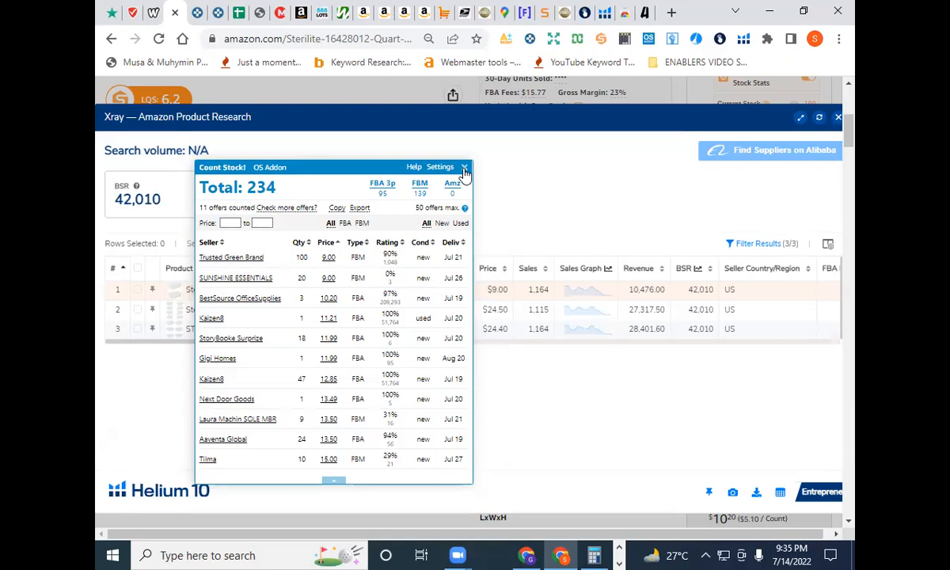
click(465, 170)
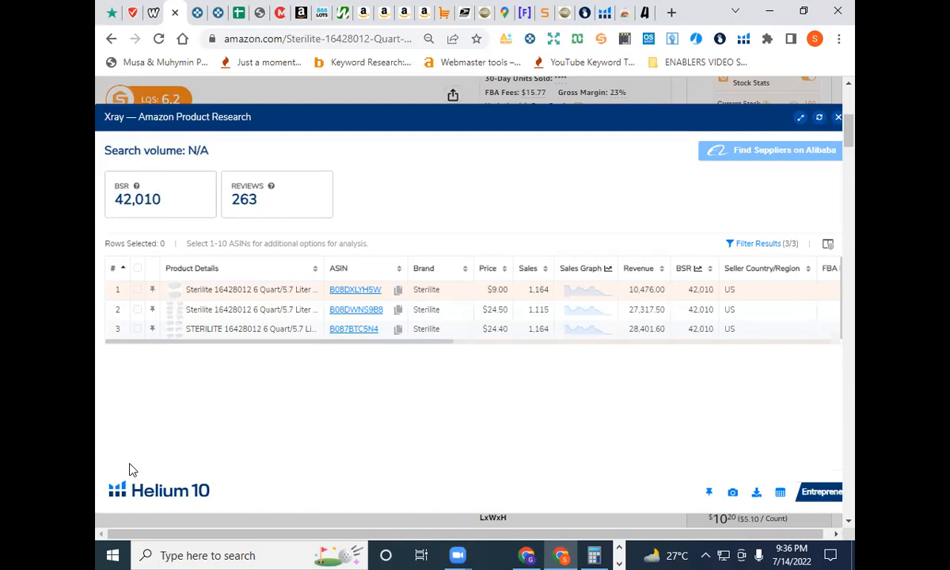
click(251, 554)
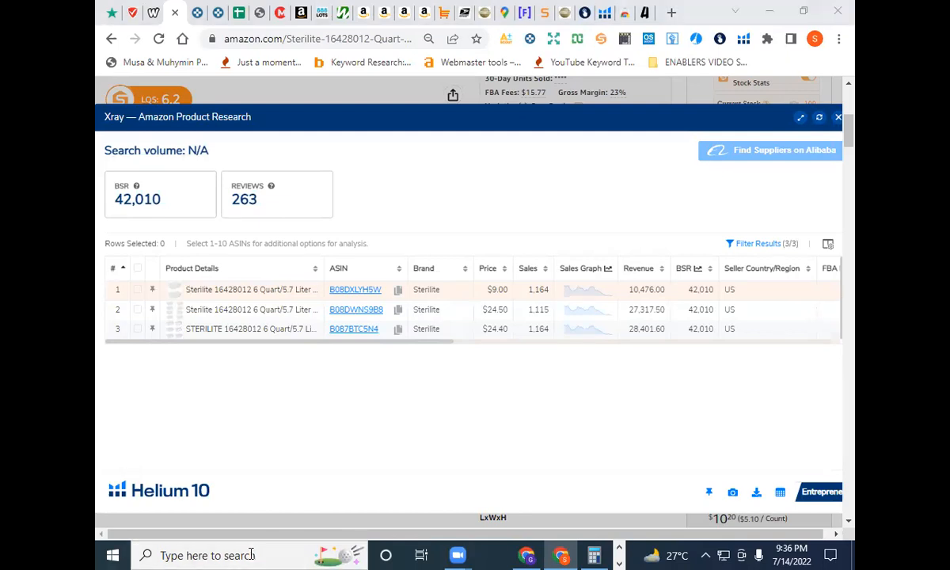